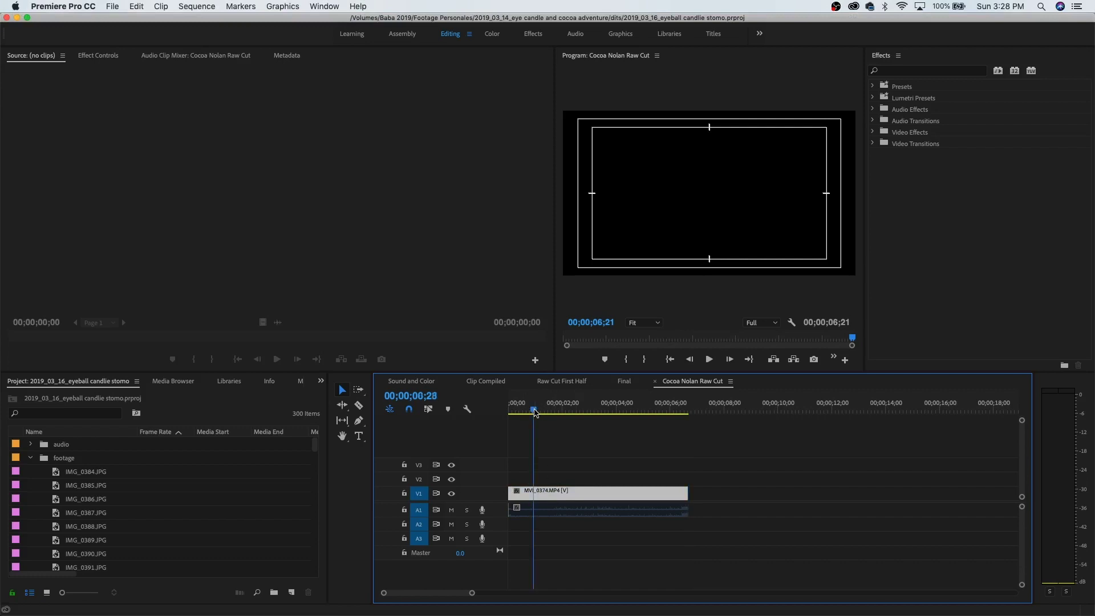
- With the playhead at 0, duplicate the V1 MVI_0374.MP4 clip onto tracks V2 and V3
drag(545, 414, 494, 416)
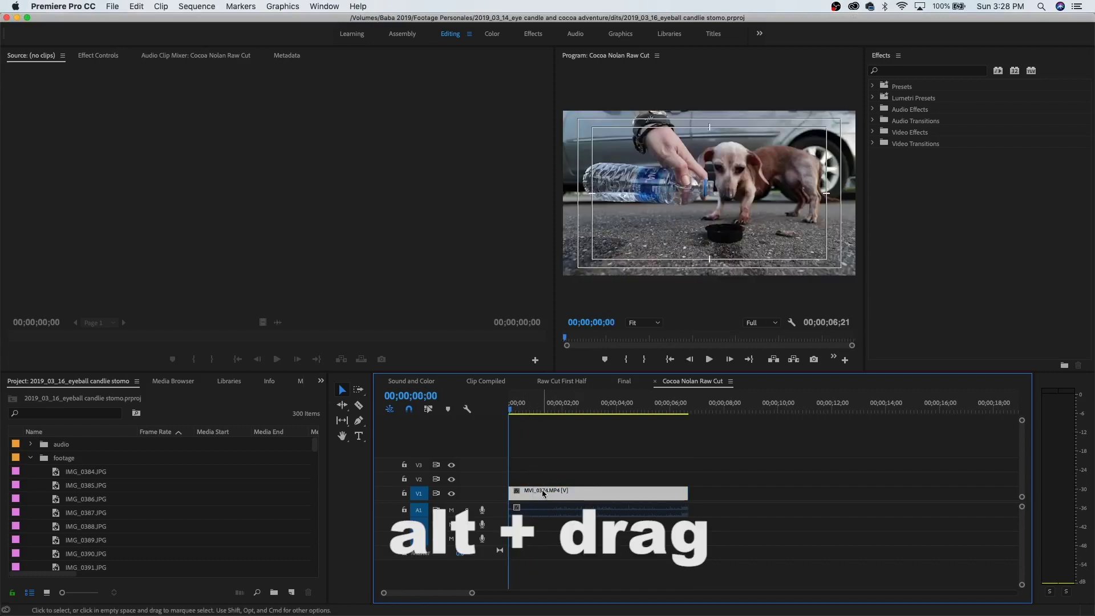
drag(545, 488, 557, 468)
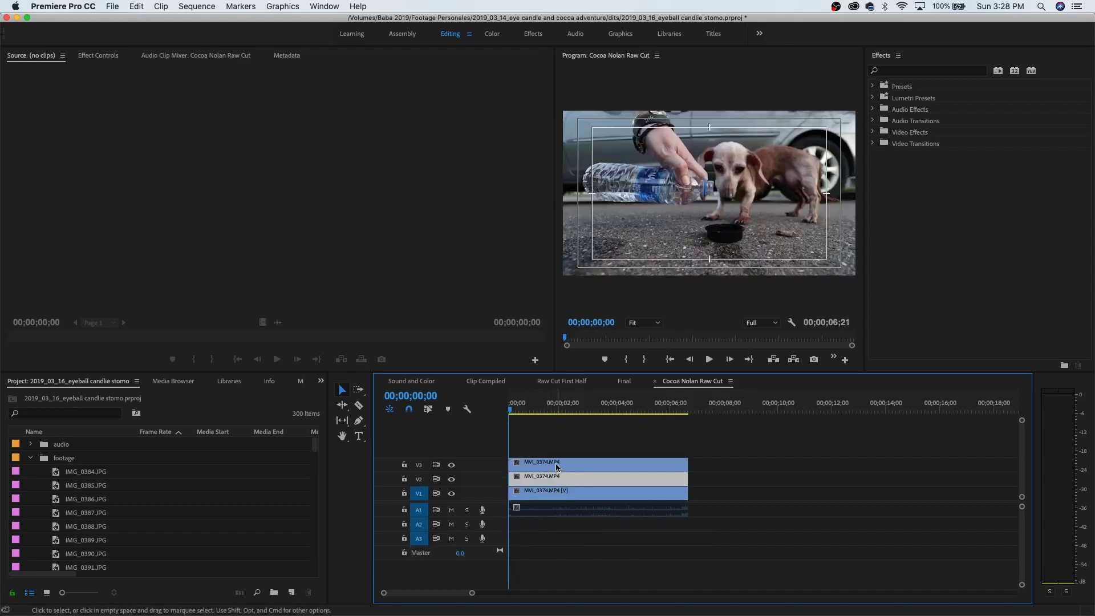
click(558, 464)
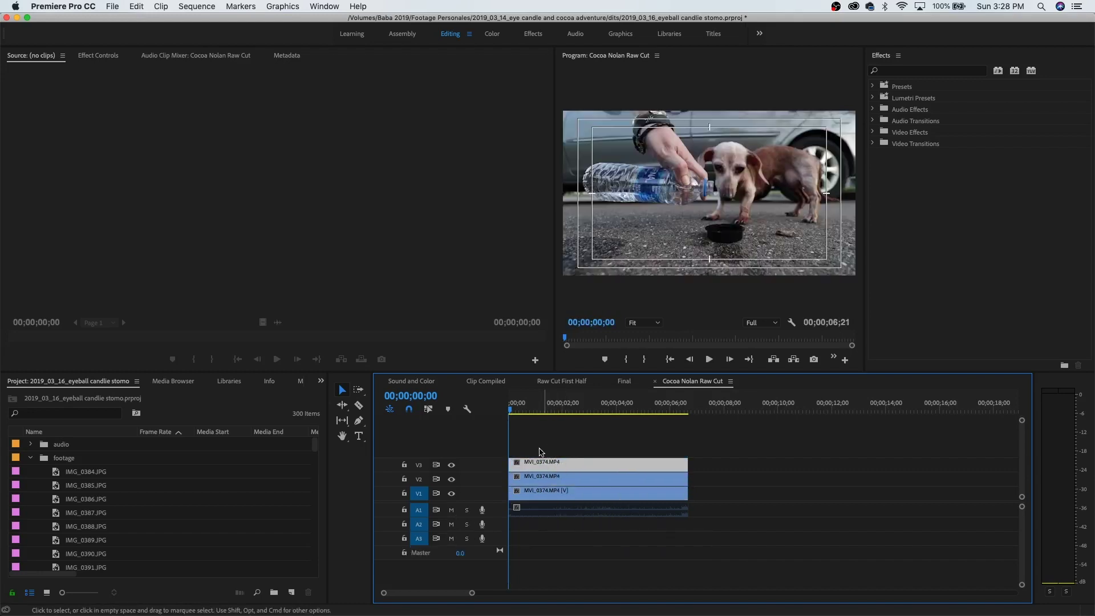
click(491, 34)
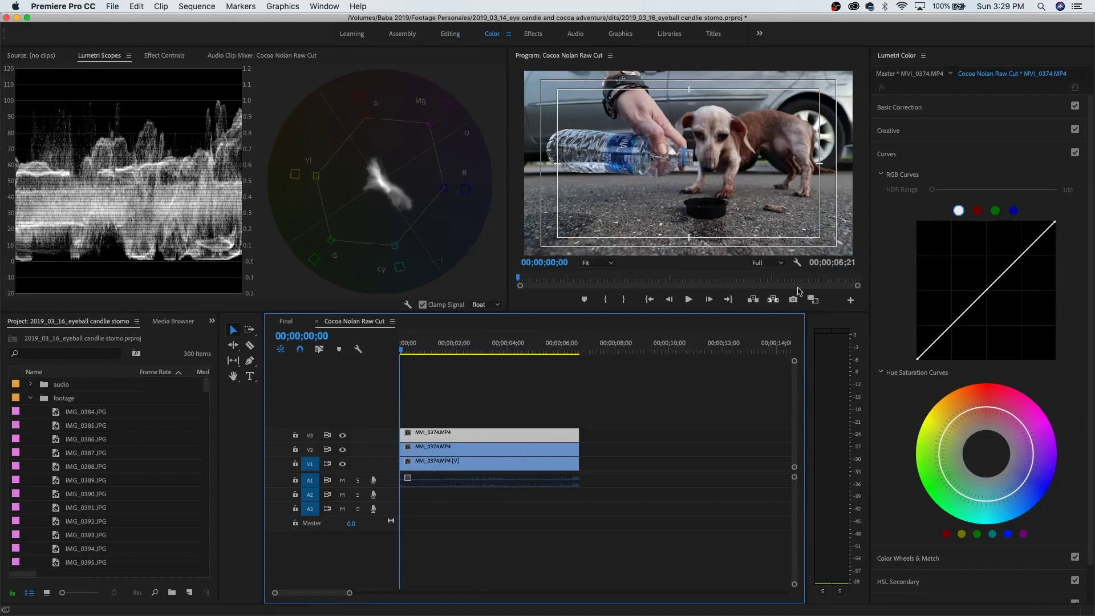
- In Lumetri RGB Curves, pull the V3 copy's red and green curves fully down to zero
click(977, 211)
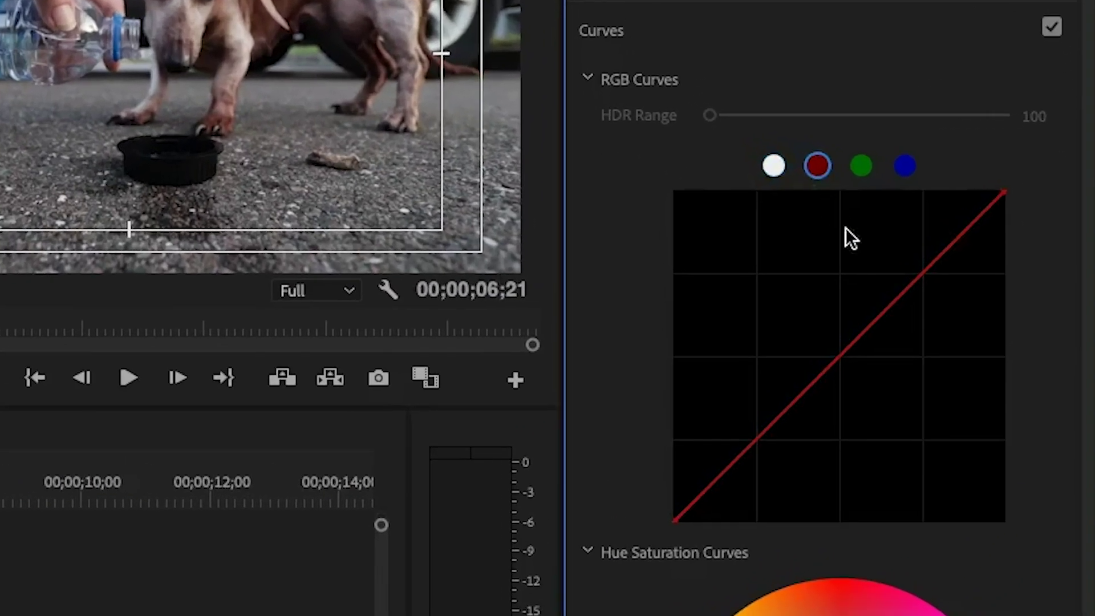
drag(838, 353, 1014, 537)
drag(1003, 456, 1003, 516)
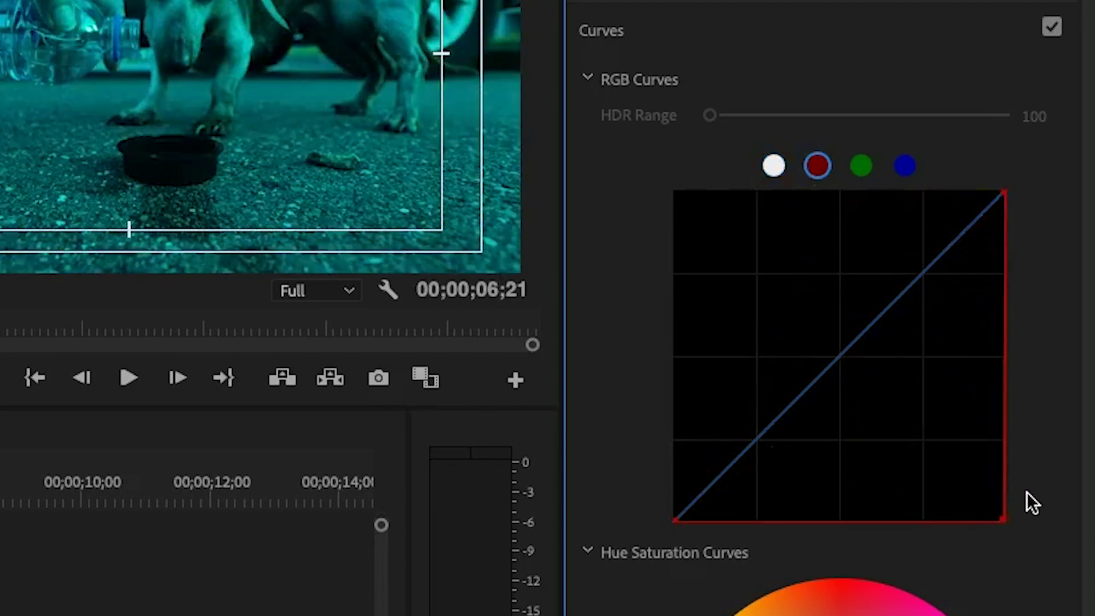
click(861, 167)
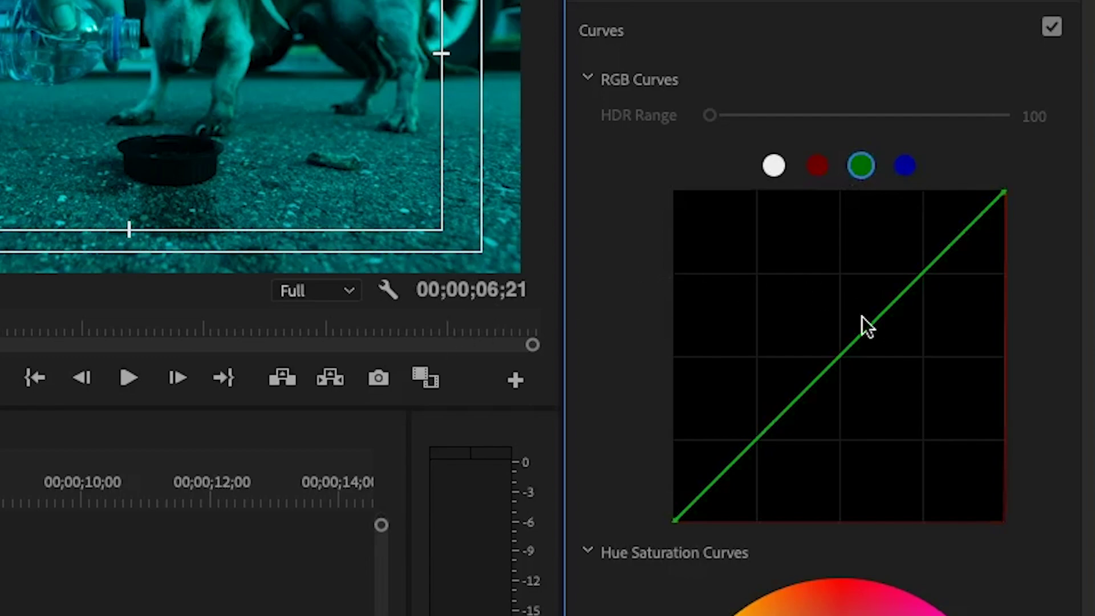
click(838, 359)
drag(837, 360, 1005, 515)
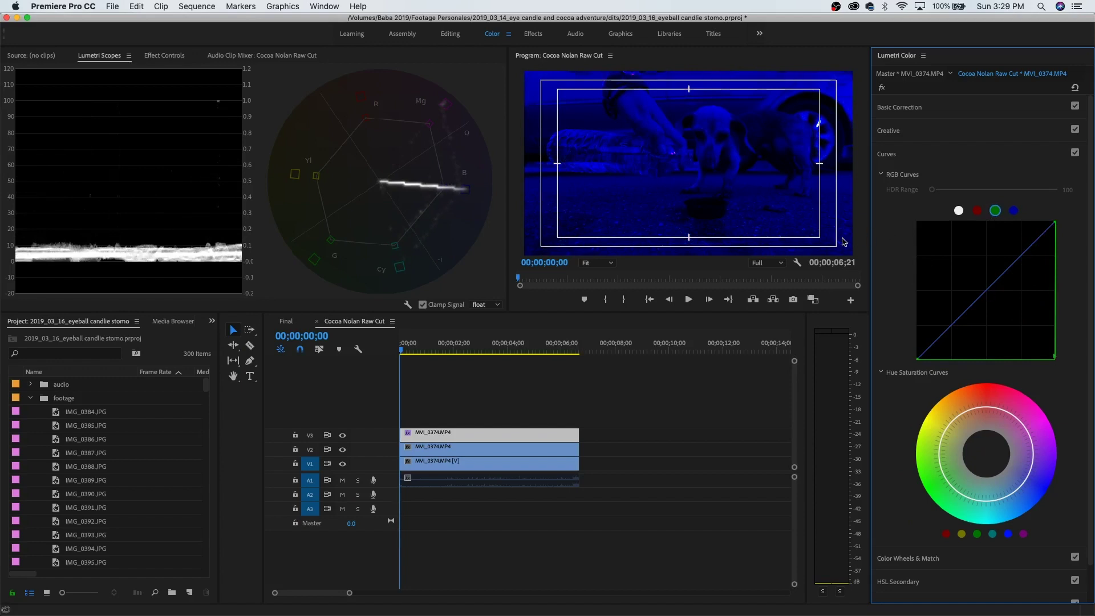
click(451, 451)
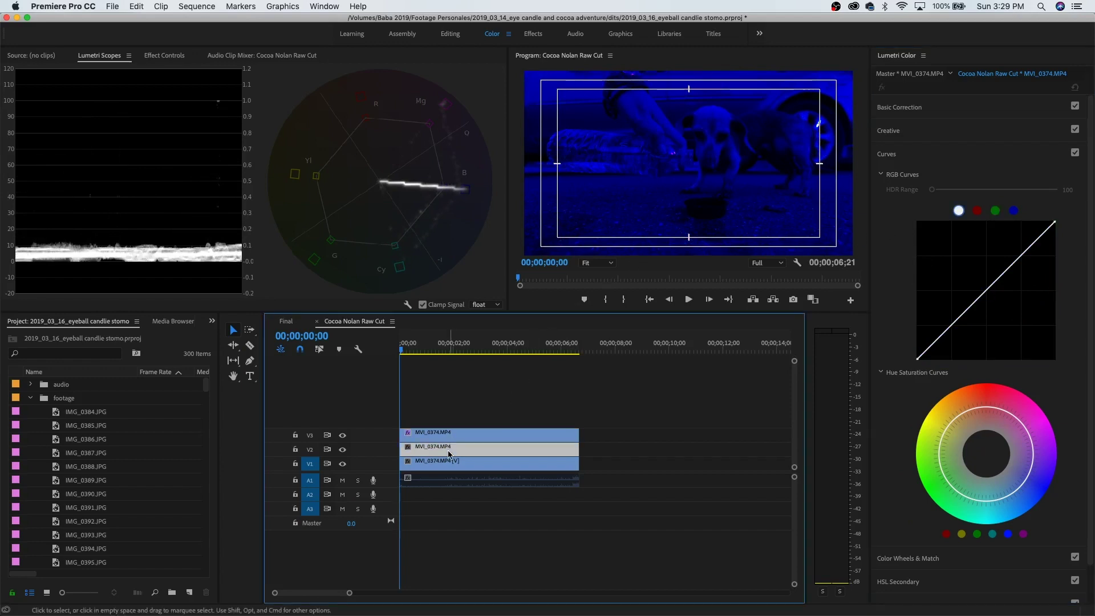
- Hide track V3 and pull the V2 copy's red and blue curves down to zero
click(343, 436)
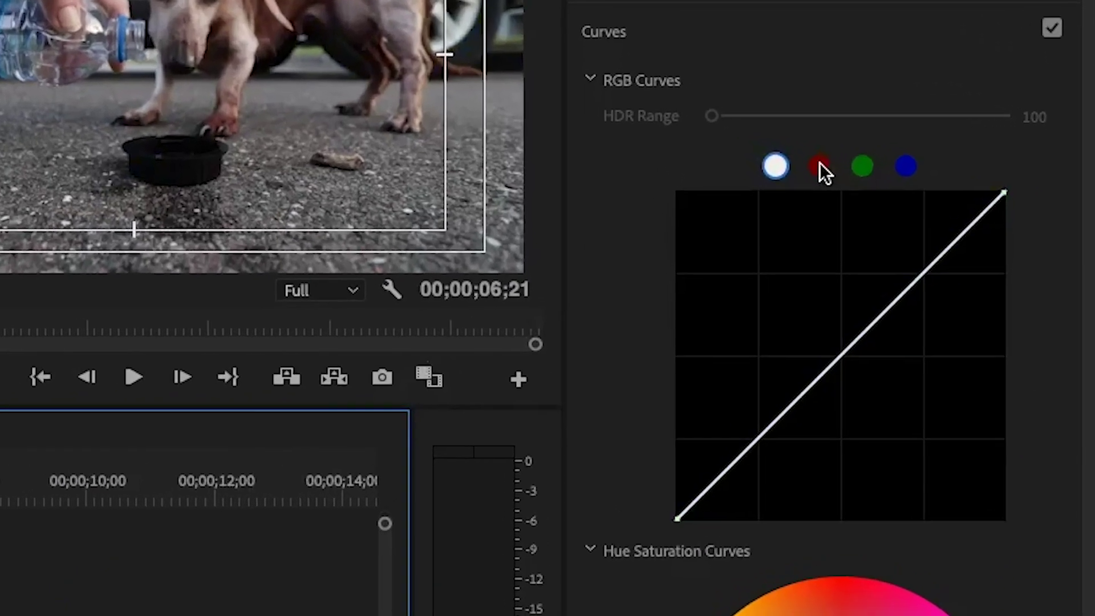
click(977, 211)
click(839, 351)
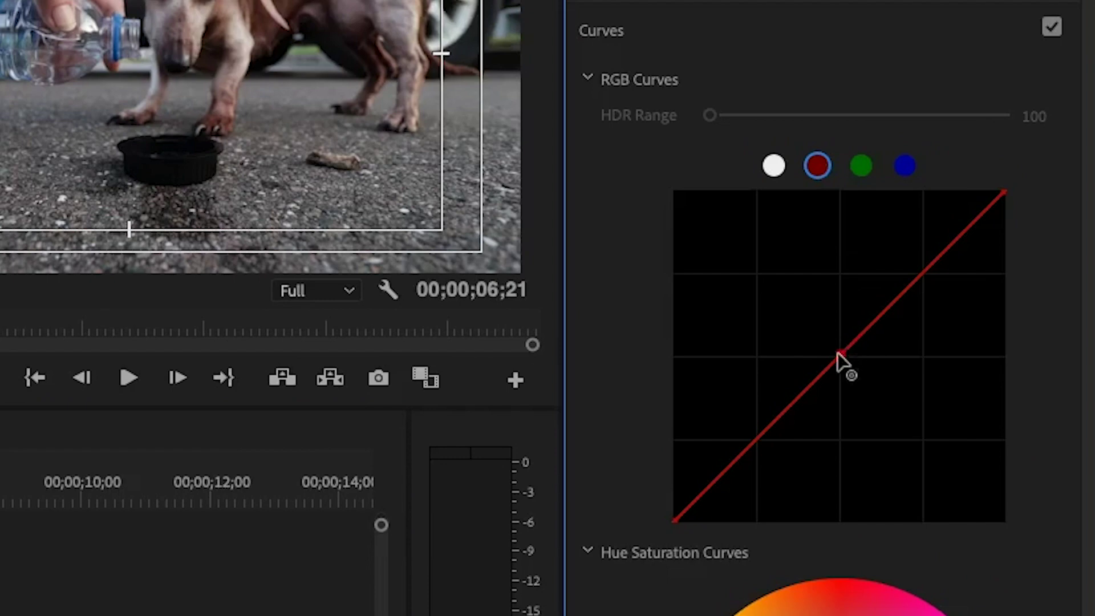
drag(842, 357, 1014, 522)
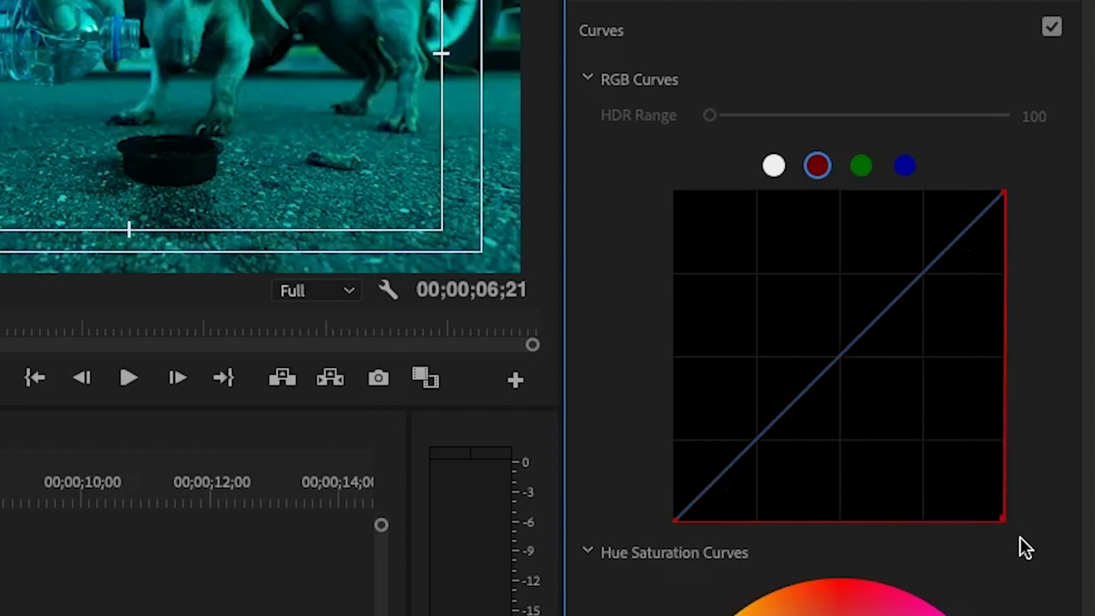
click(905, 166)
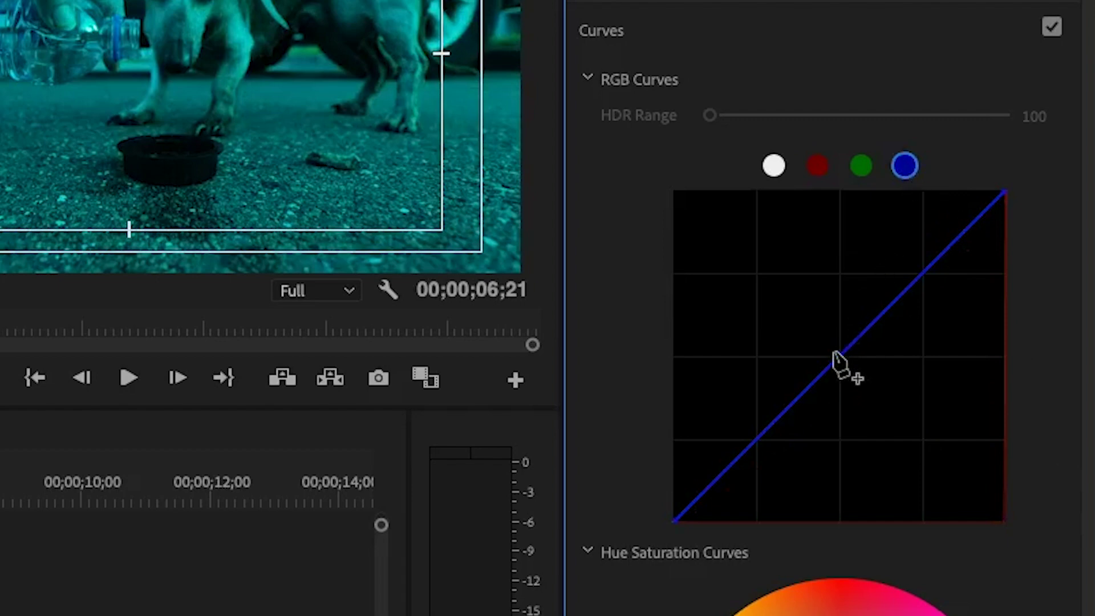
drag(844, 361, 1012, 528)
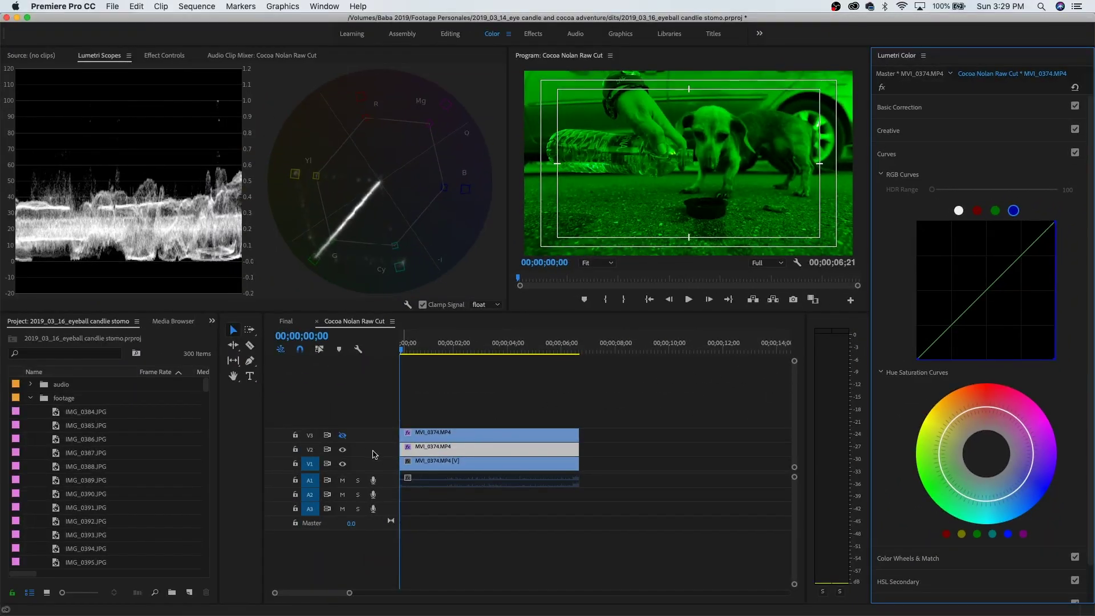
- Hide V2 and zero the green and blue curves on the V1 clip, leaving red only
click(13, 540)
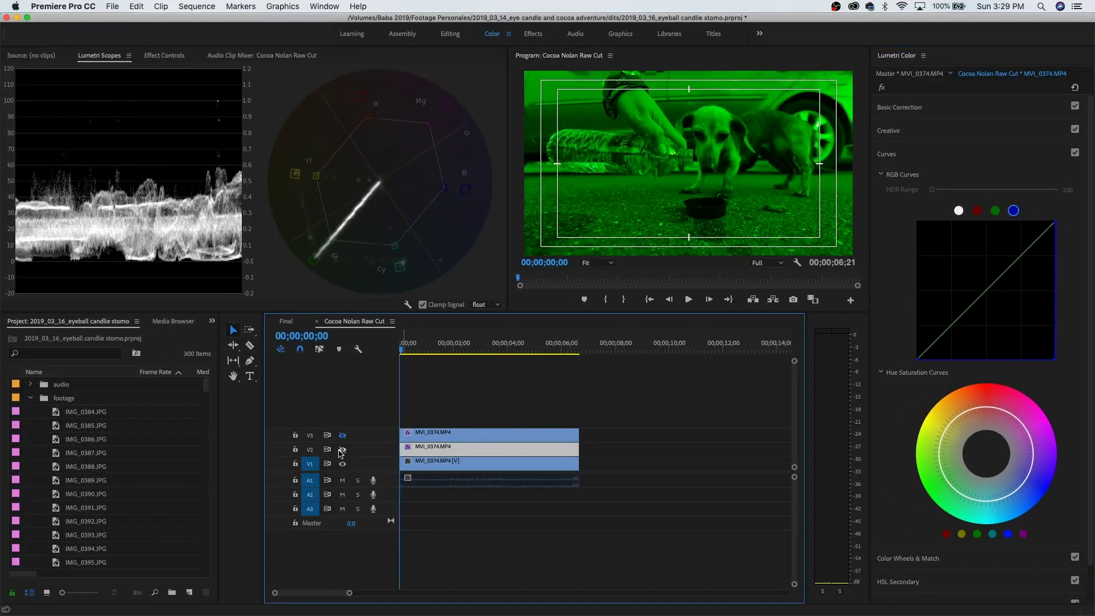
click(445, 462)
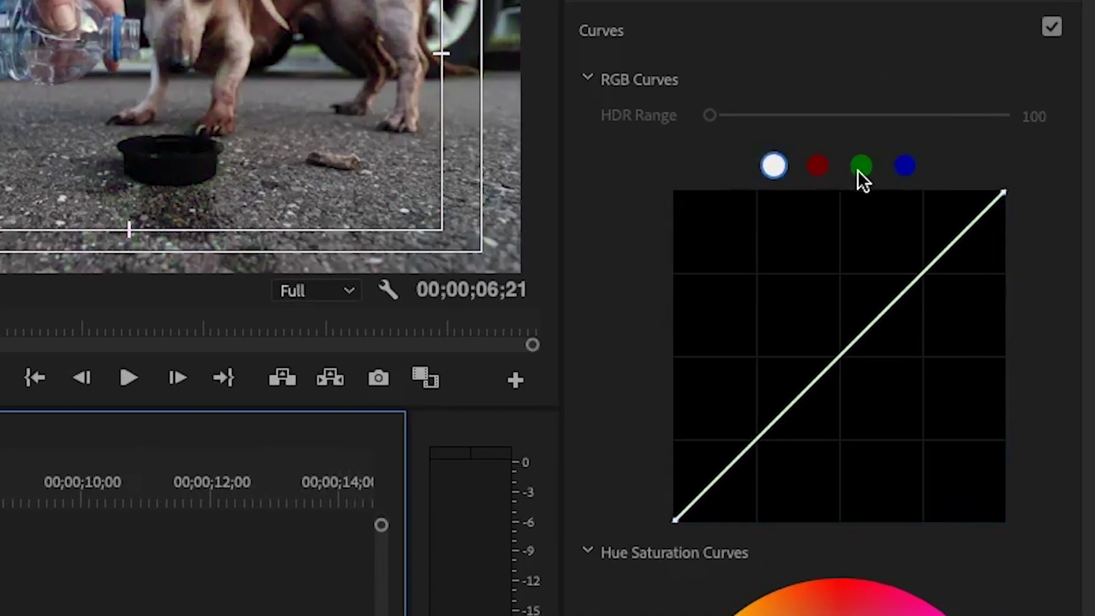
click(963, 200)
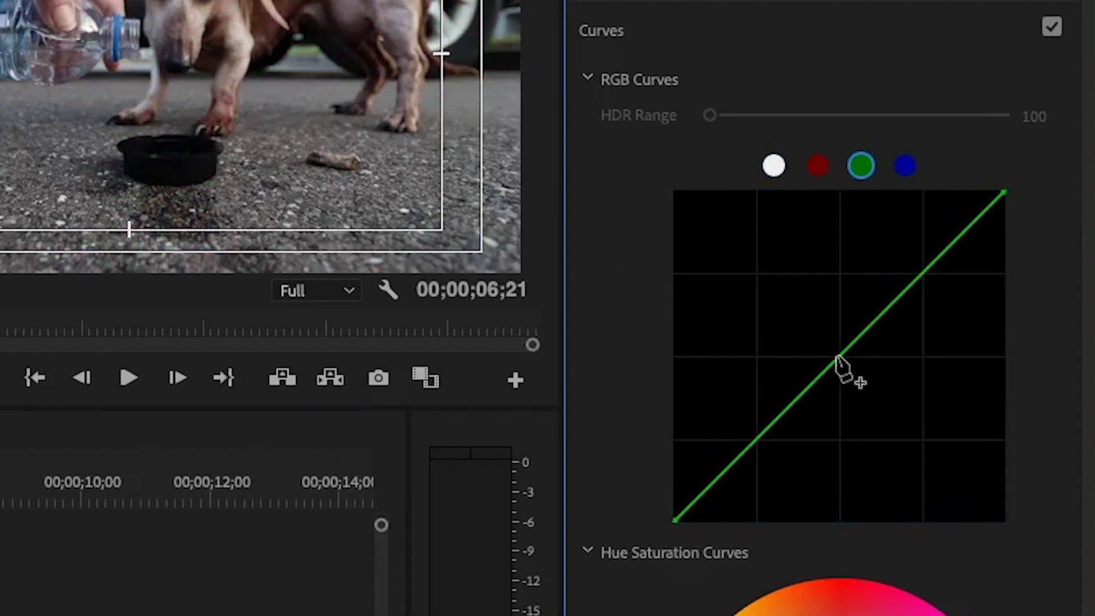
drag(837, 359, 1006, 528)
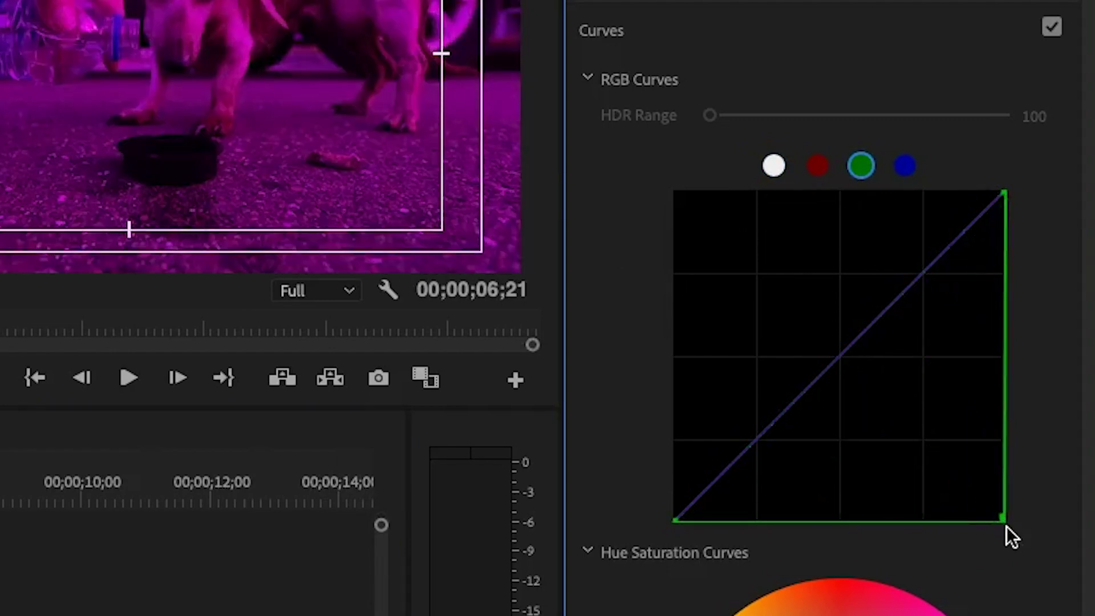
click(912, 166)
drag(842, 358, 1020, 535)
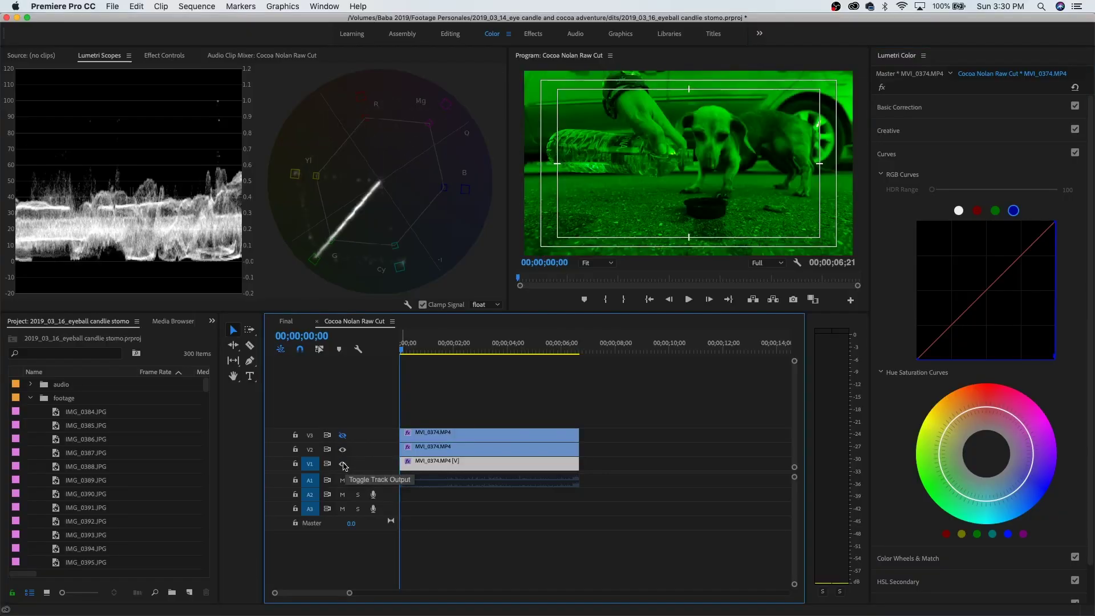
- Turn track output back on for V1, V2 and V3
click(342, 464)
click(342, 436)
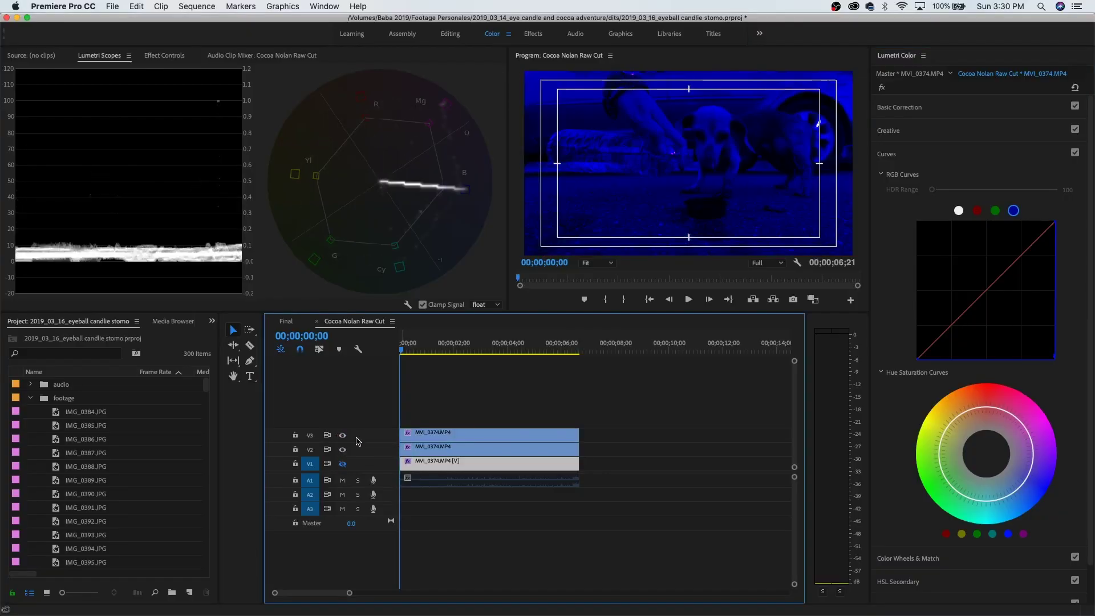
click(342, 450)
click(343, 464)
click(399, 437)
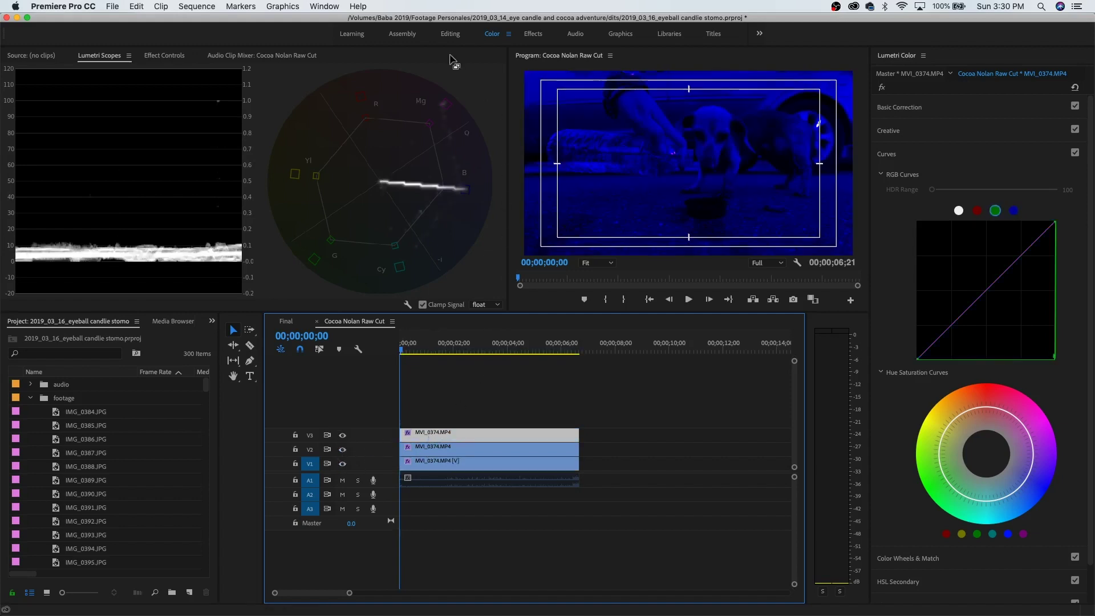
- Set the Opacity blend mode of both the V3 and V2 copies to Screen
click(450, 35)
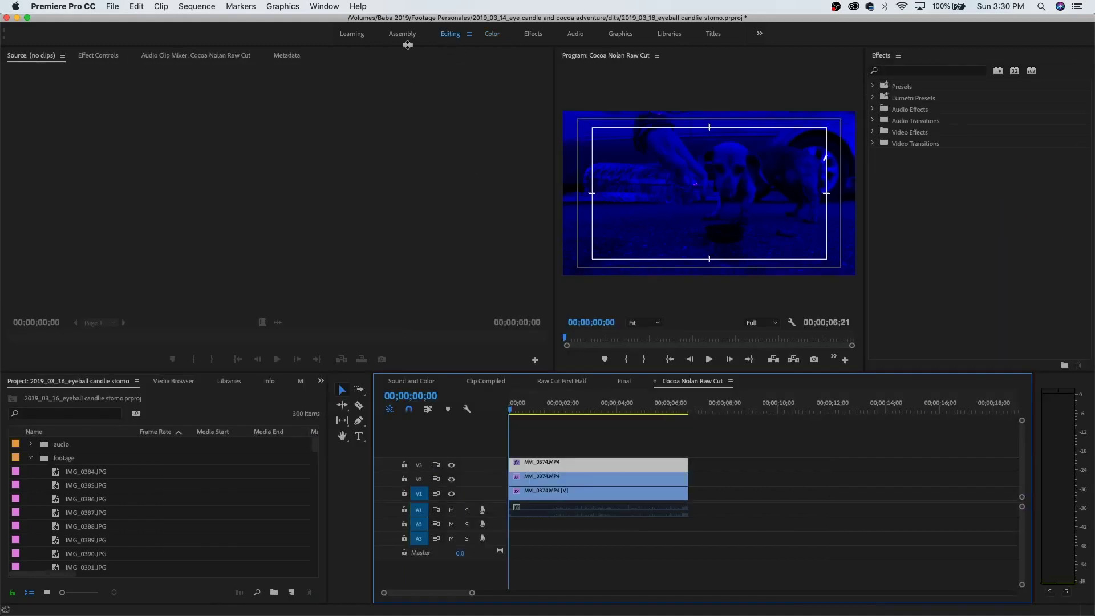
click(553, 451)
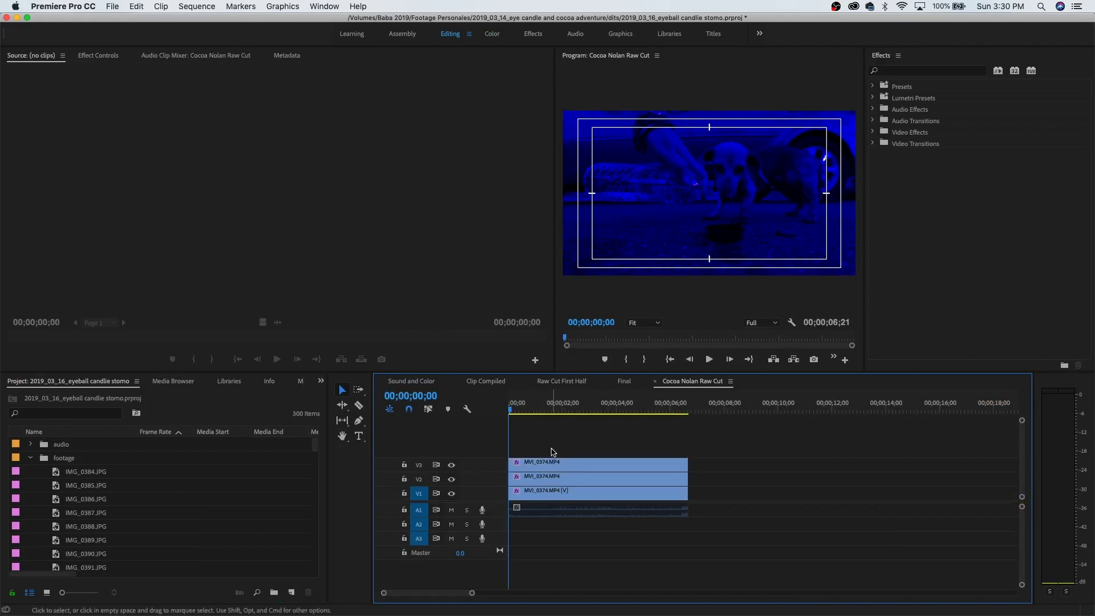
click(550, 464)
click(97, 56)
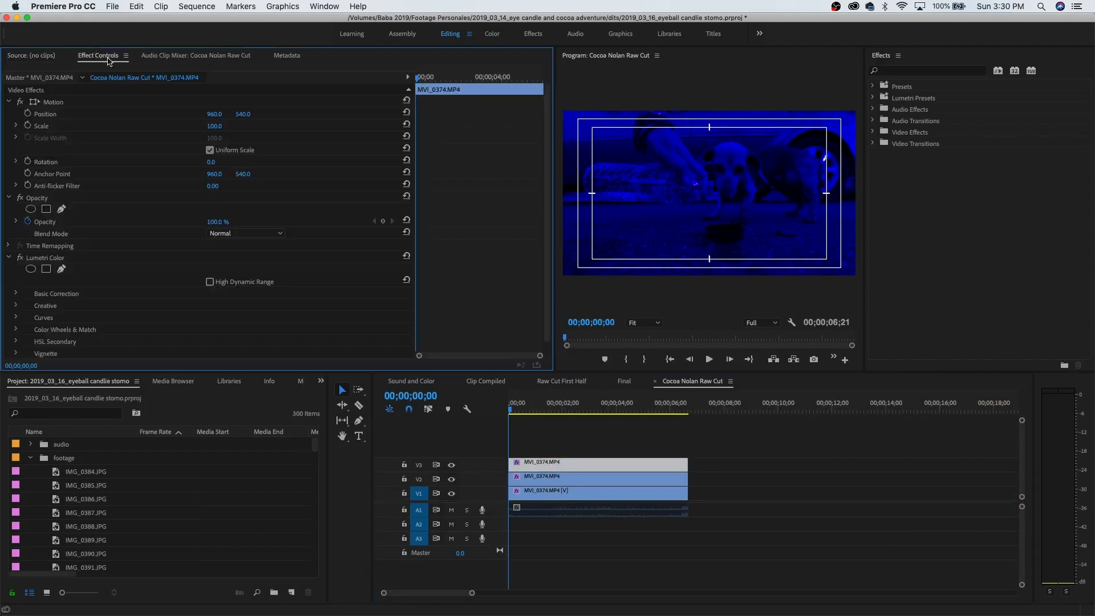
click(240, 234)
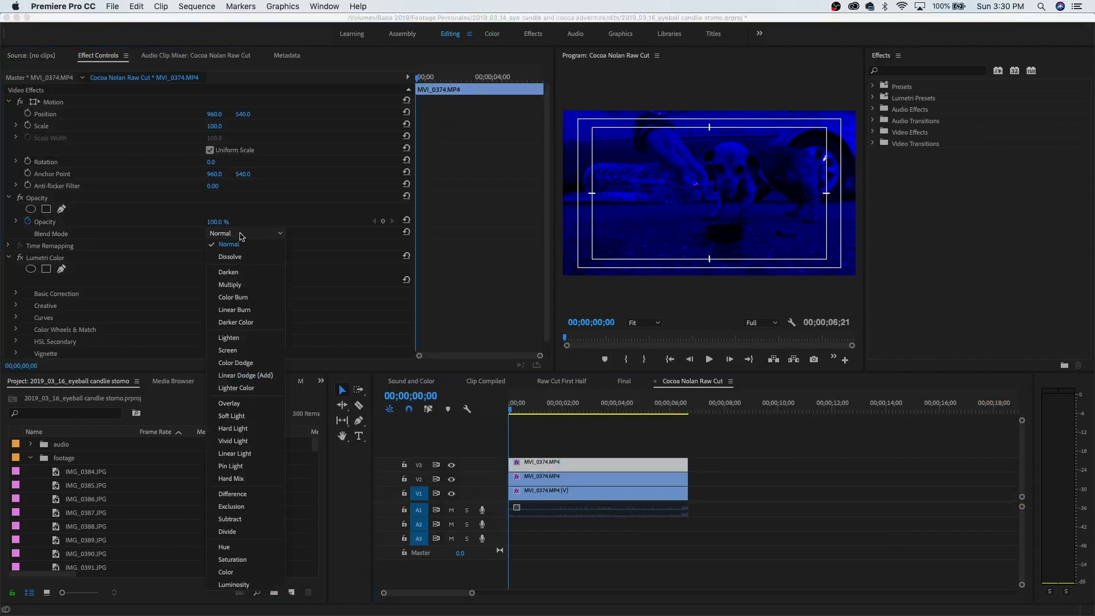
click(228, 350)
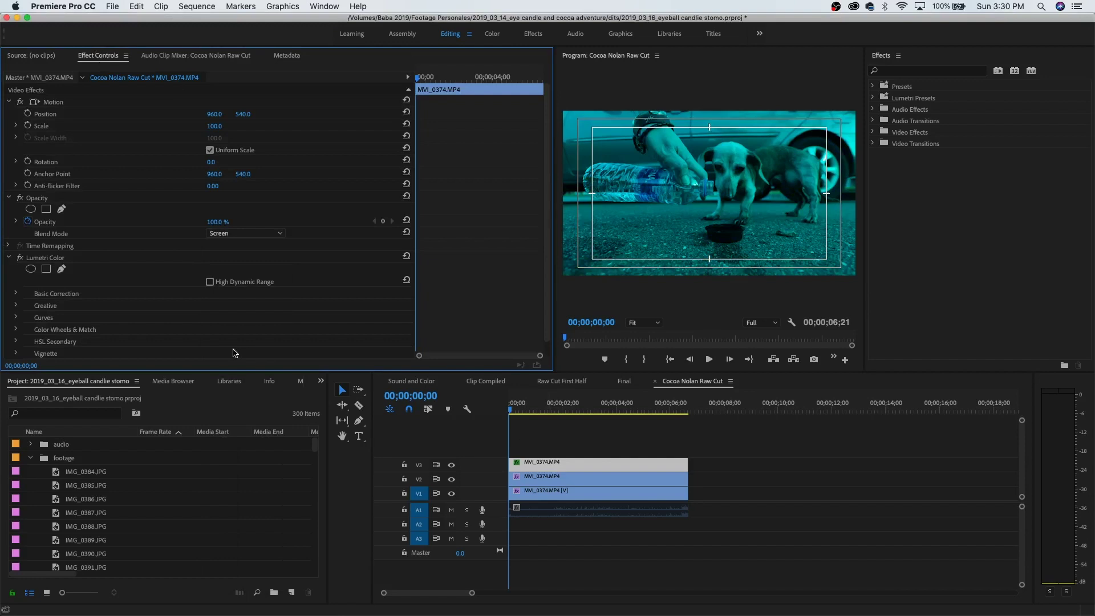
click(531, 486)
click(223, 234)
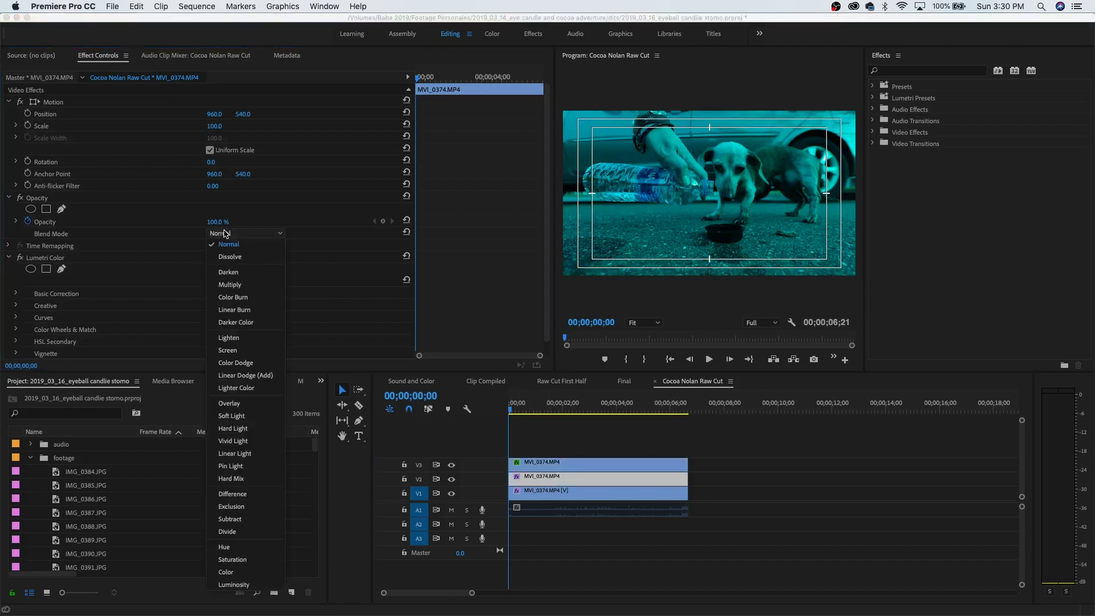
click(228, 350)
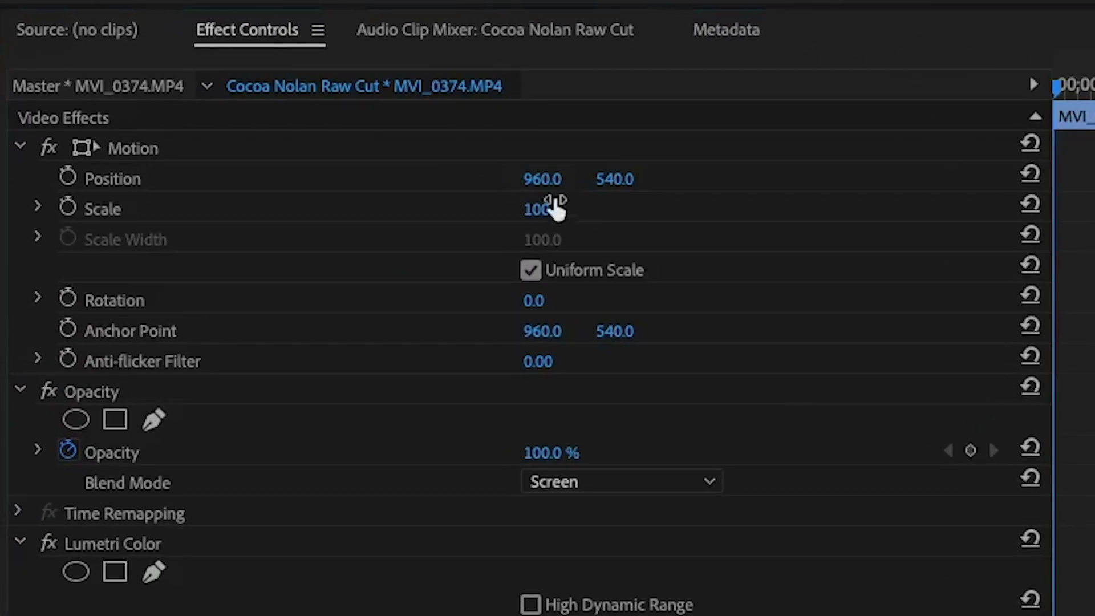
- Offset the stacked copies horizontally, setting Position X to 962 on one and 958 on the other
click(542, 178)
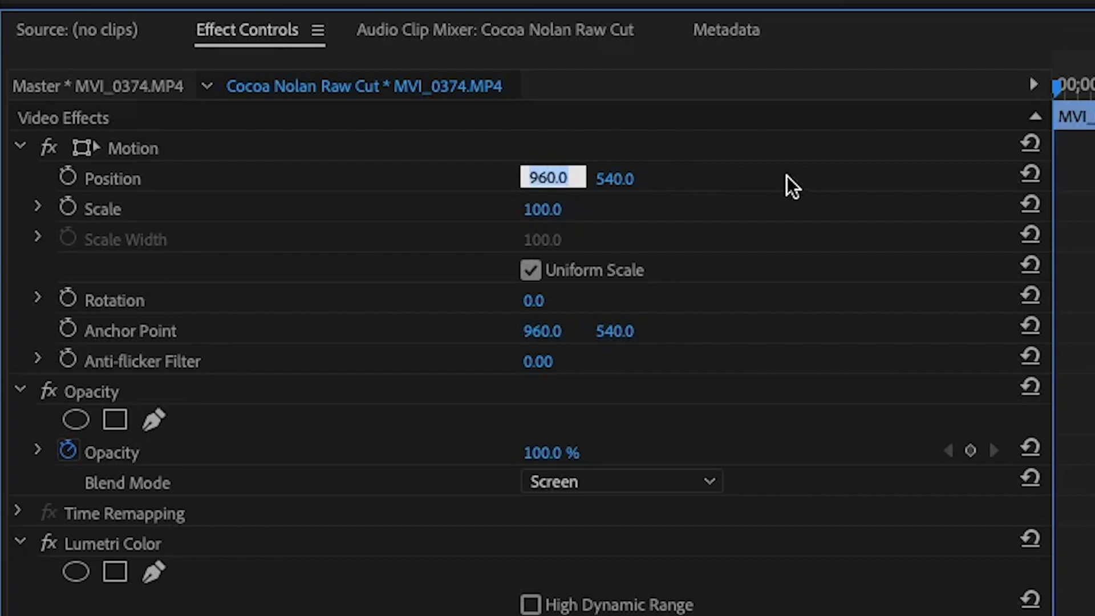
text(962)
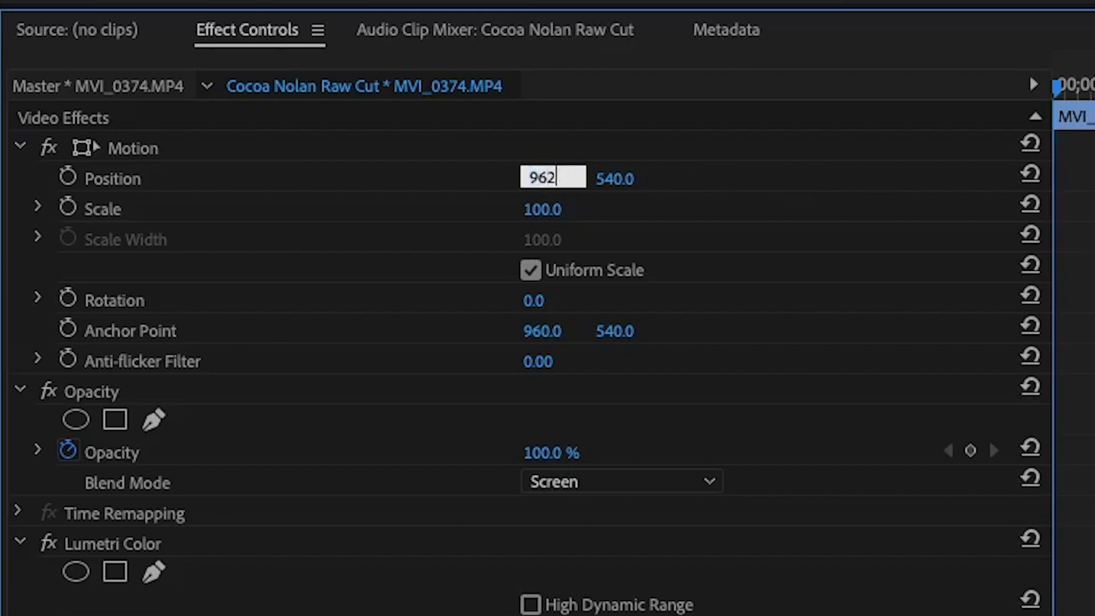
key(Return)
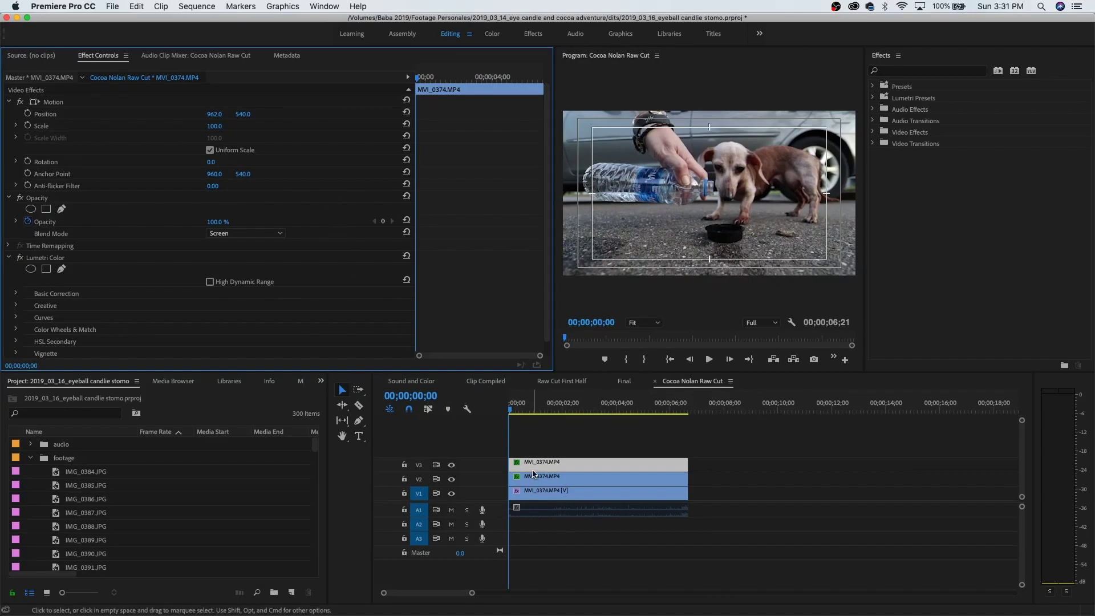
click(533, 477)
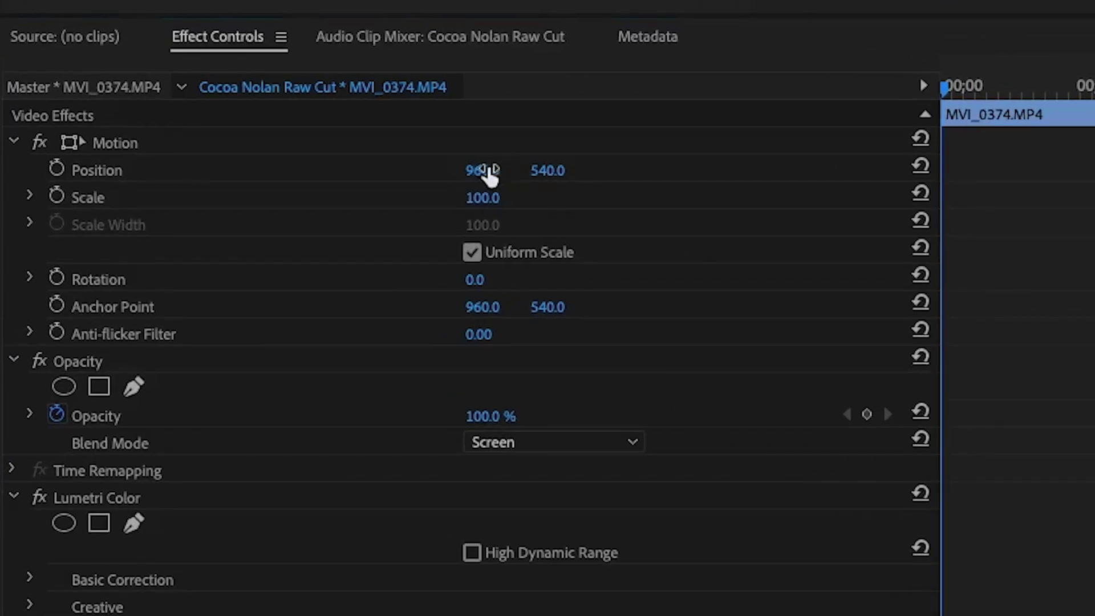
click(489, 171)
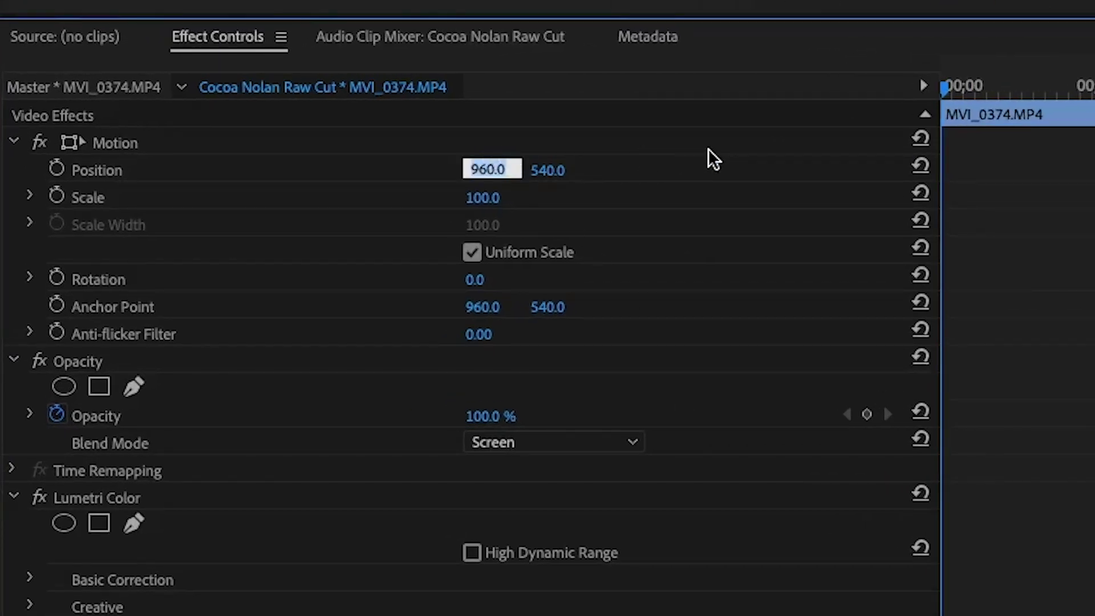
text(958)
key(Return)
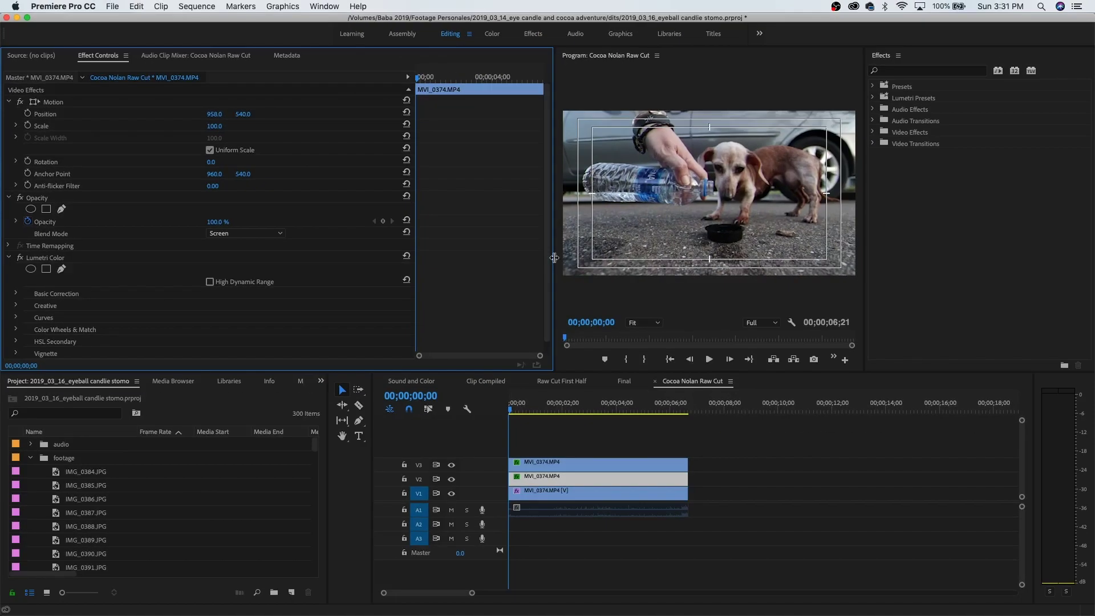
- Widen the Program monitor and change its viewing magnification
drag(552, 257, 379, 271)
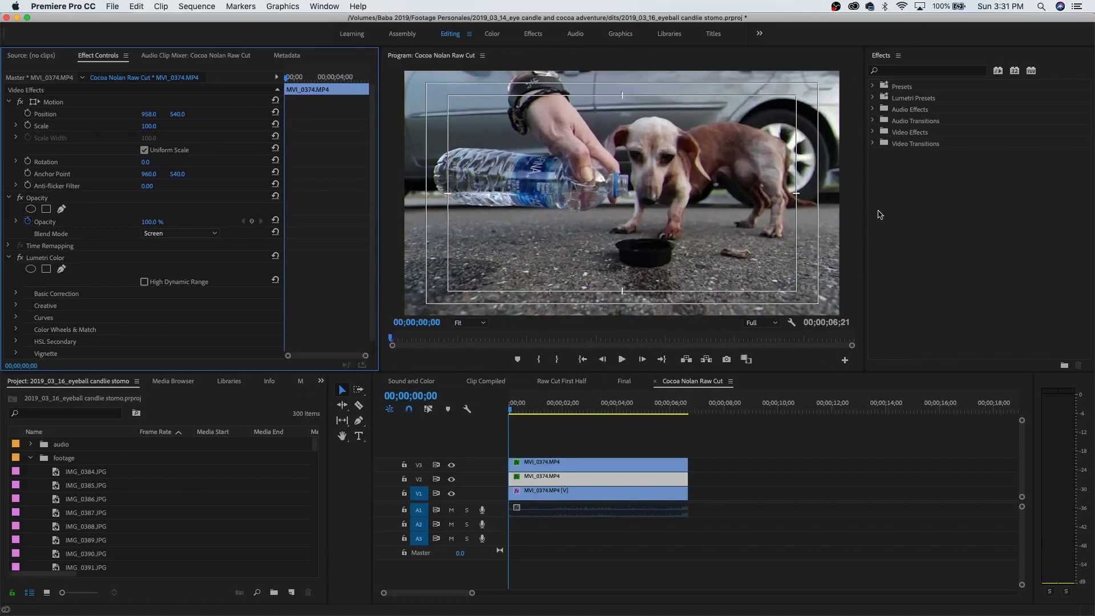
drag(863, 212, 900, 216)
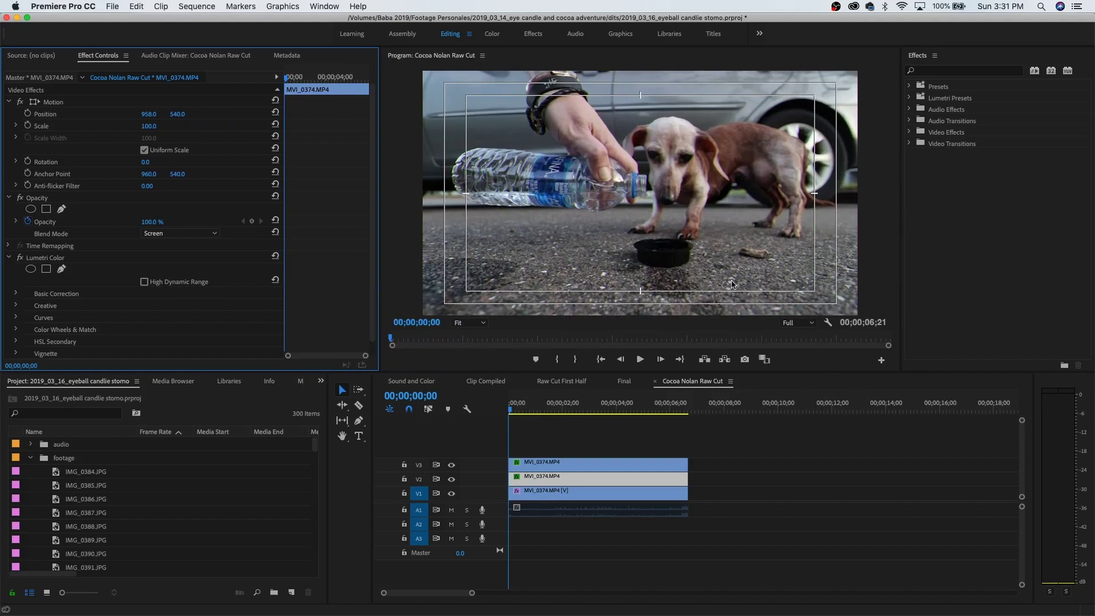
click(482, 323)
click(471, 380)
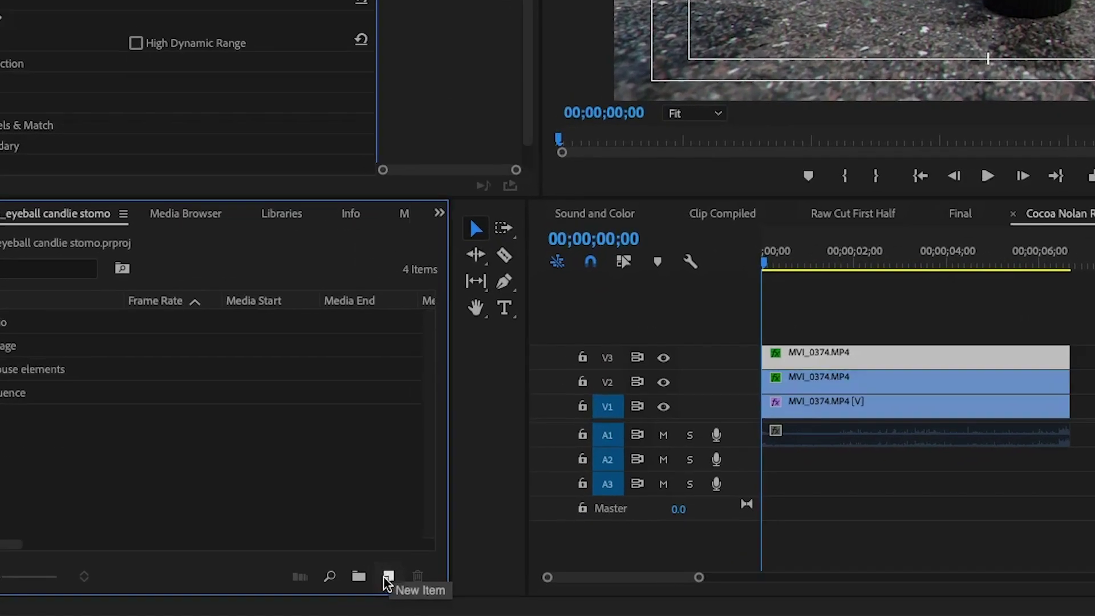
click(290, 593)
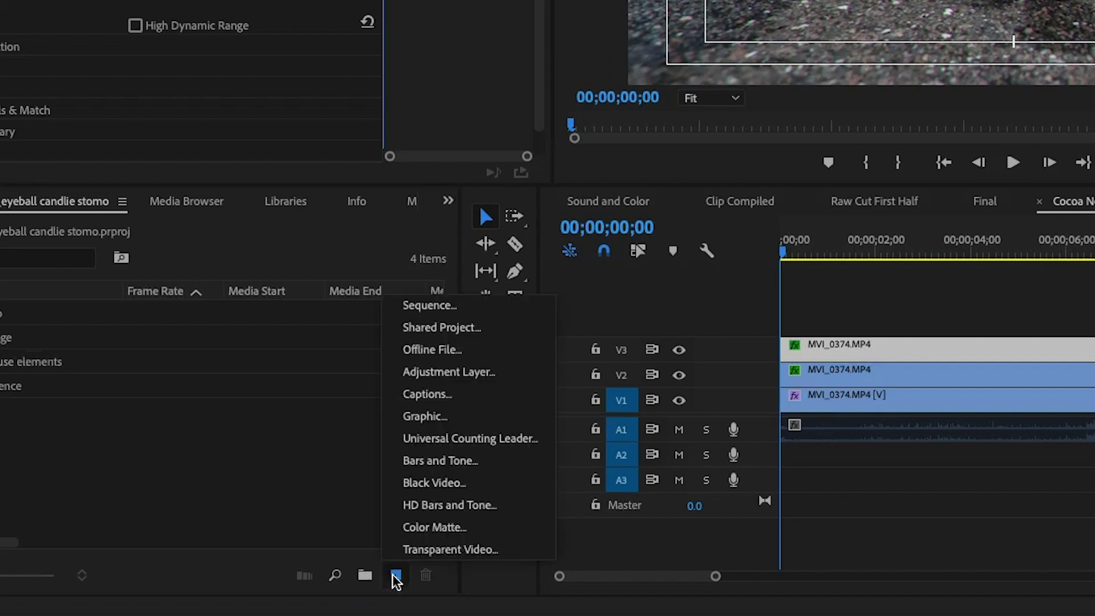
- Create a new Adjustment Layer and place it on track V4 spanning the three clips
click(433, 372)
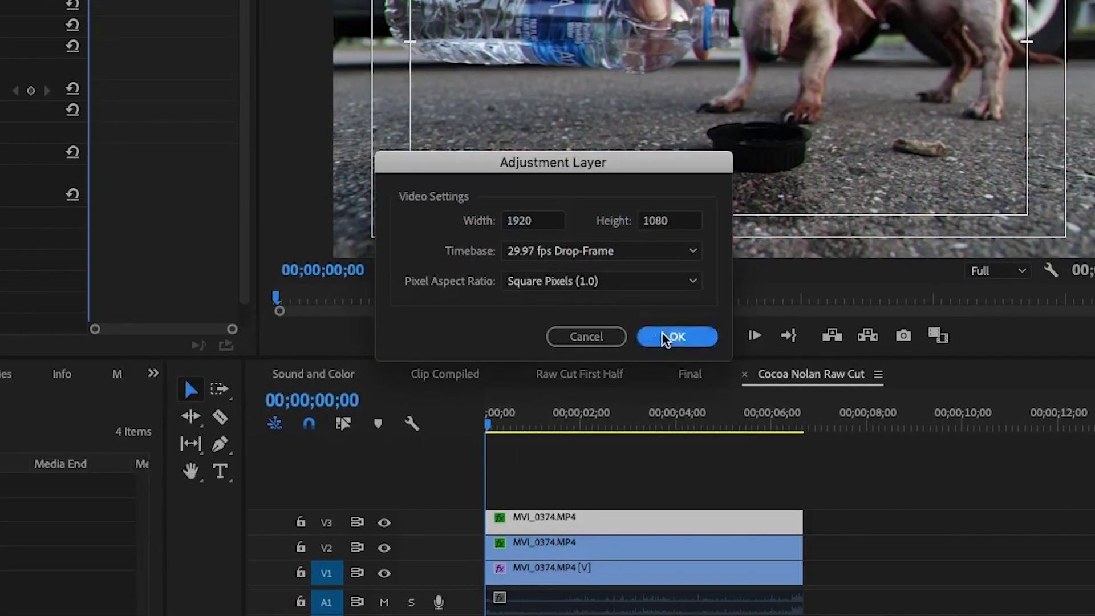
click(662, 338)
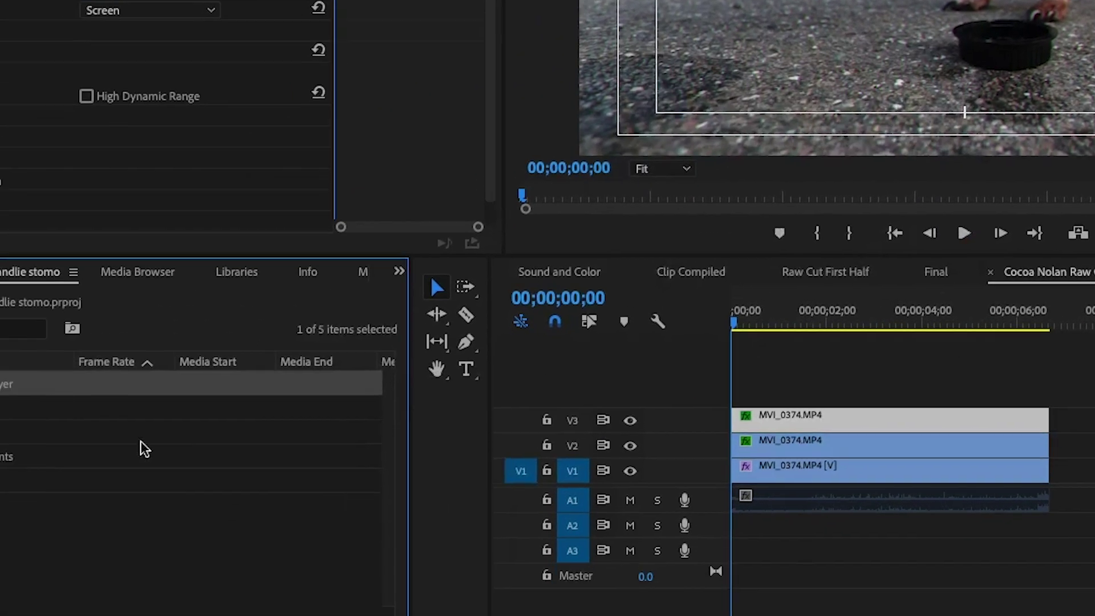
drag(114, 317, 615, 335)
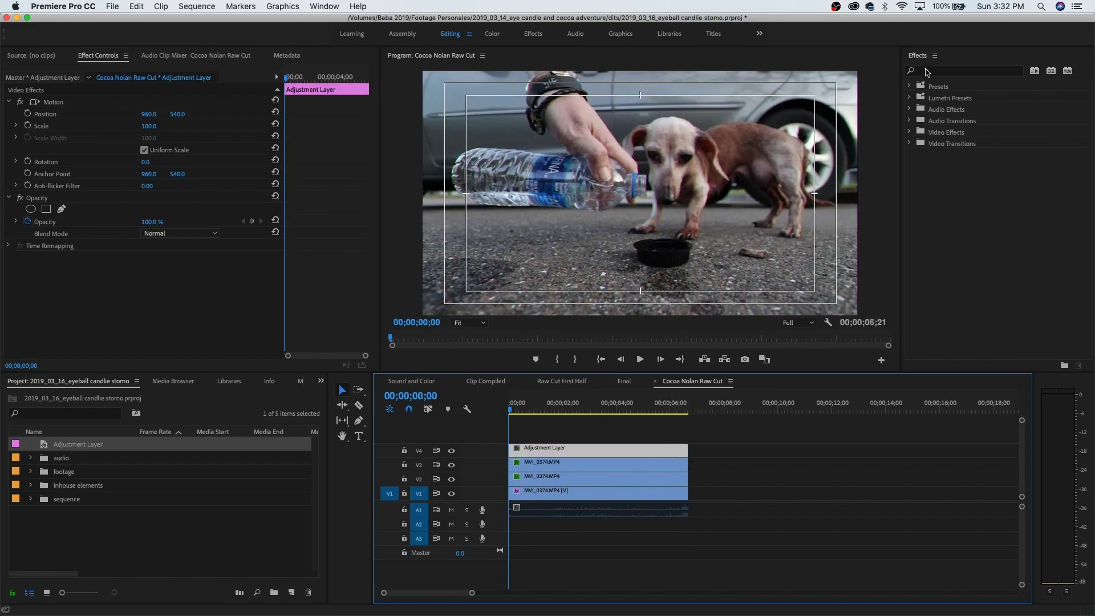
click(926, 71)
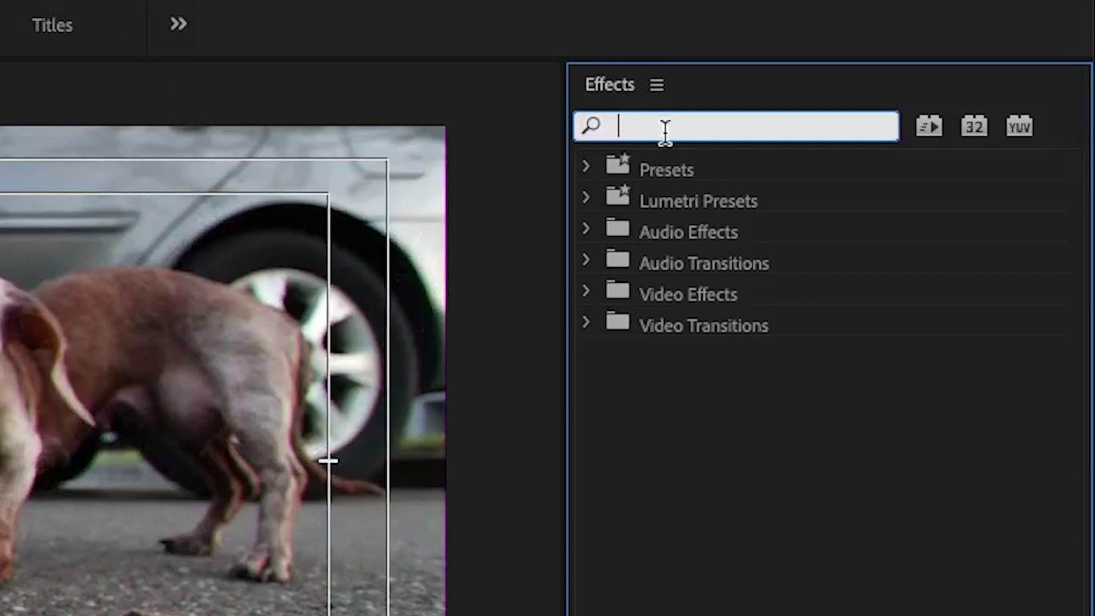
- Search effects for 'grain', apply Noise to the Adjustment Layer, and set Amount of Noise to 5
text(grain)
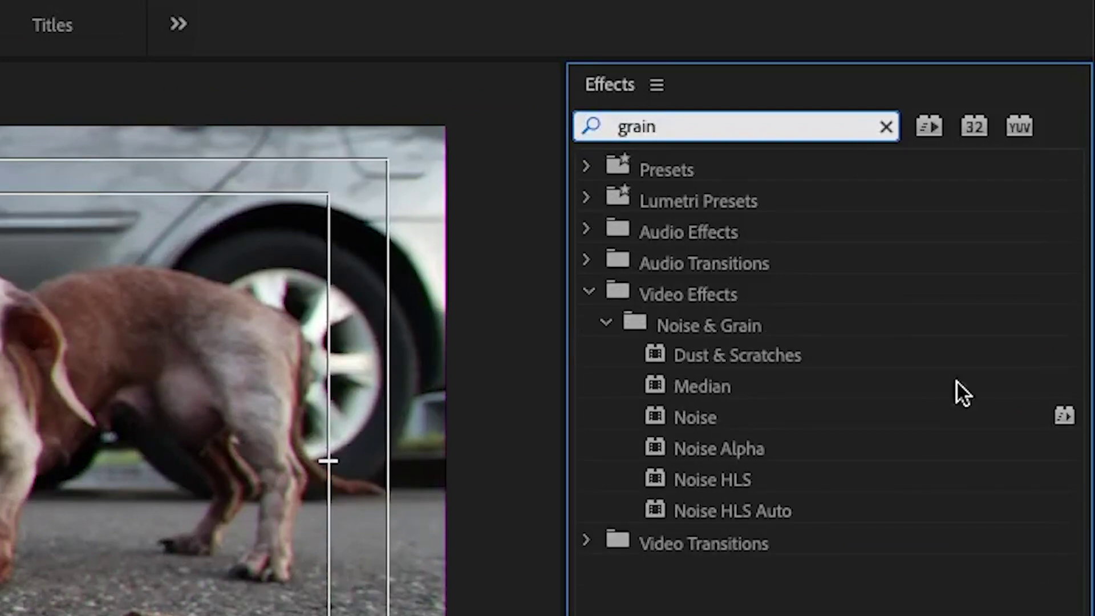
drag(696, 404, 544, 450)
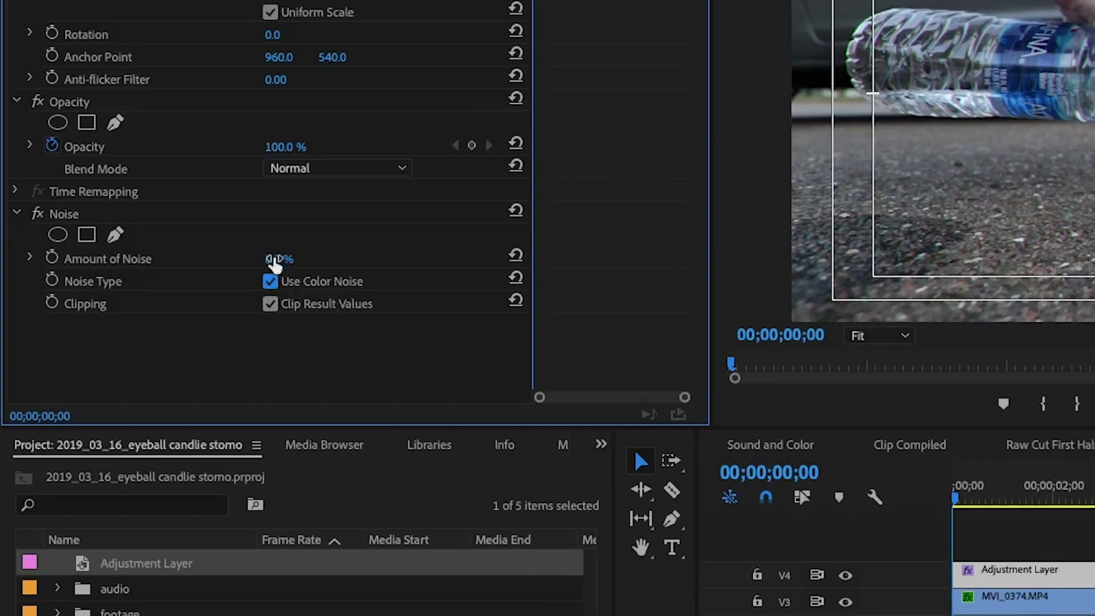
click(147, 282)
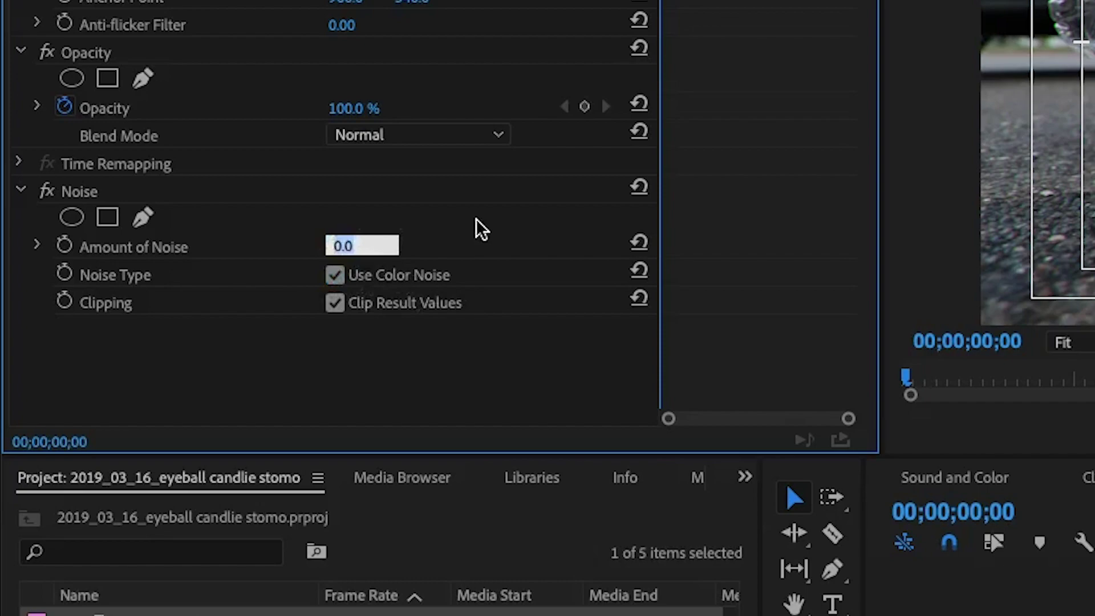
text(5)
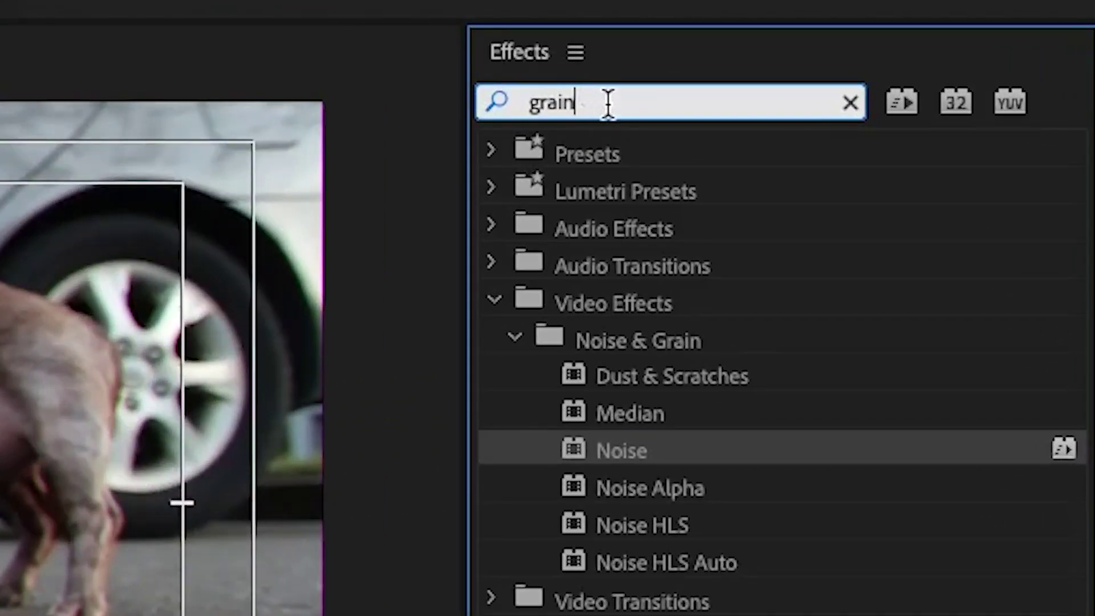
- Search for 'wave warp' and apply Wave Warp to the Adjustment Layer
double_click(607, 103)
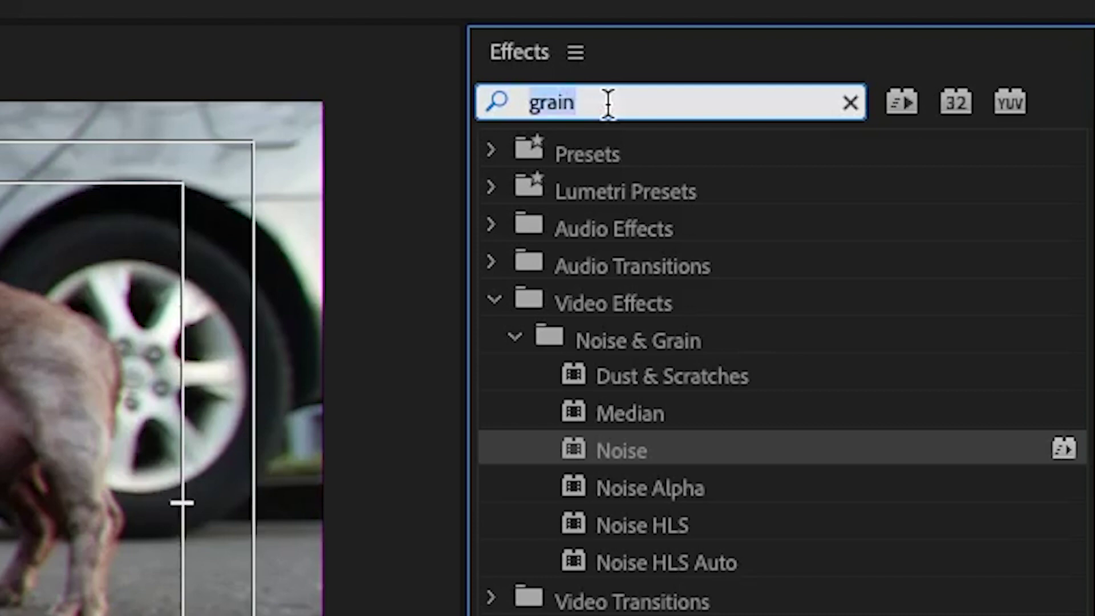
text(wav)
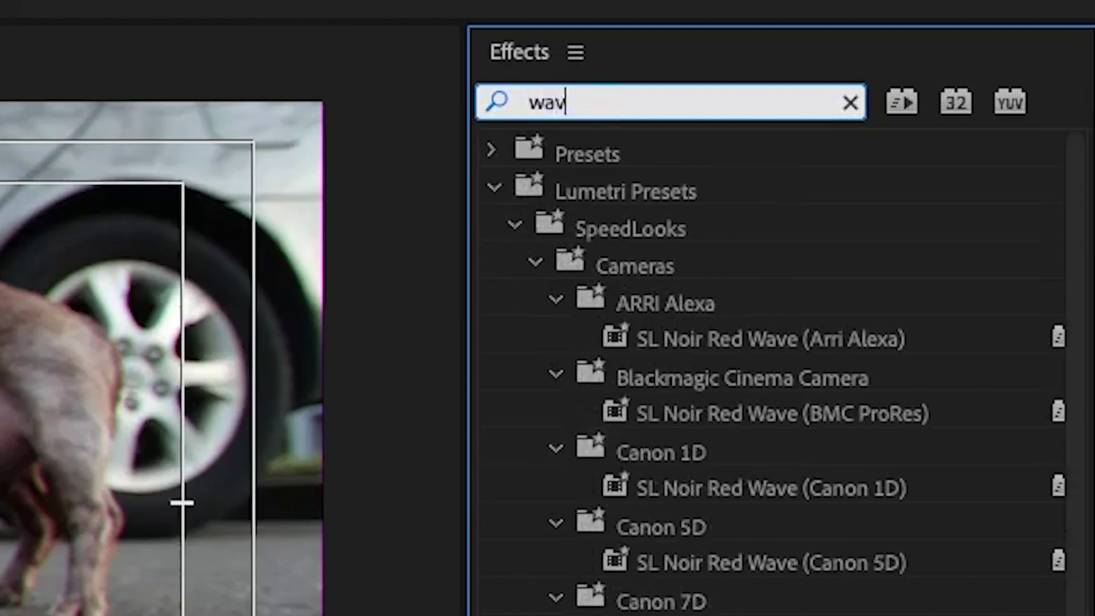
text(e warp)
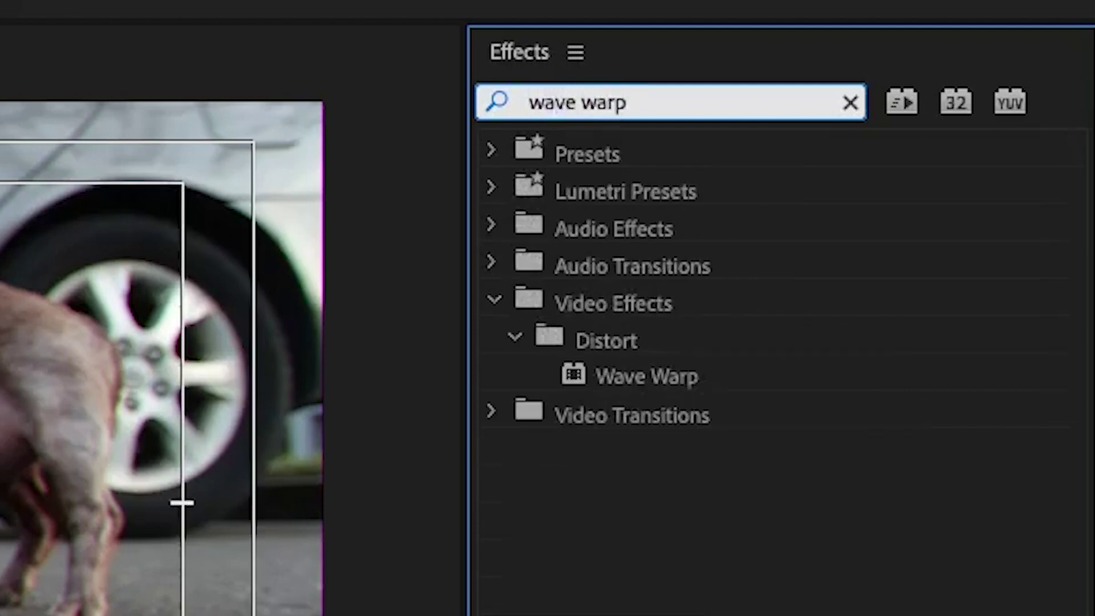
drag(648, 373, 0, 615)
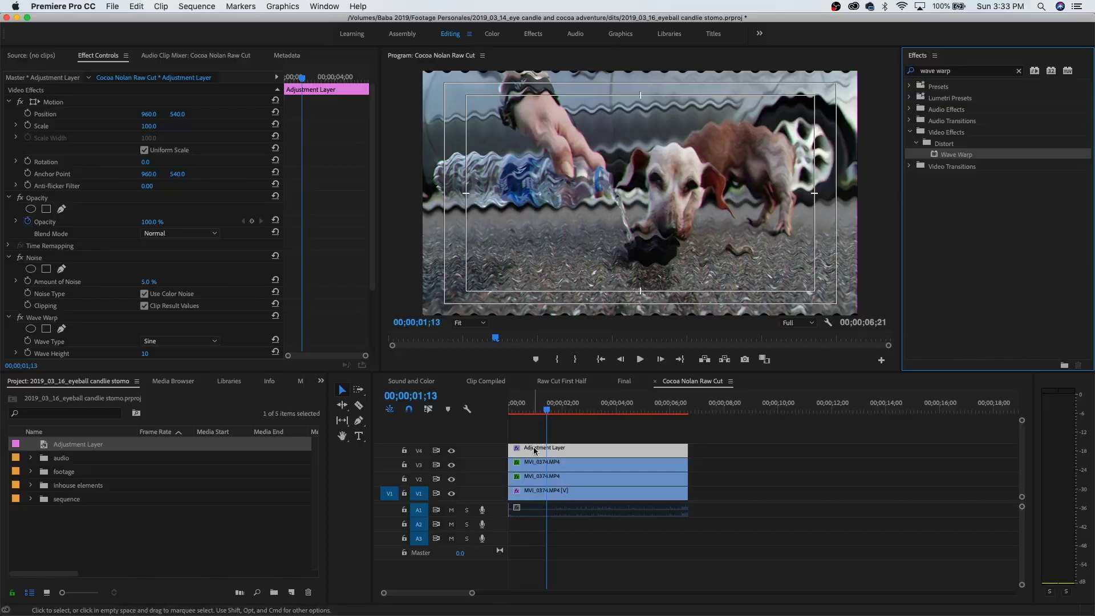
click(542, 452)
scroll(346, 286, down, 3)
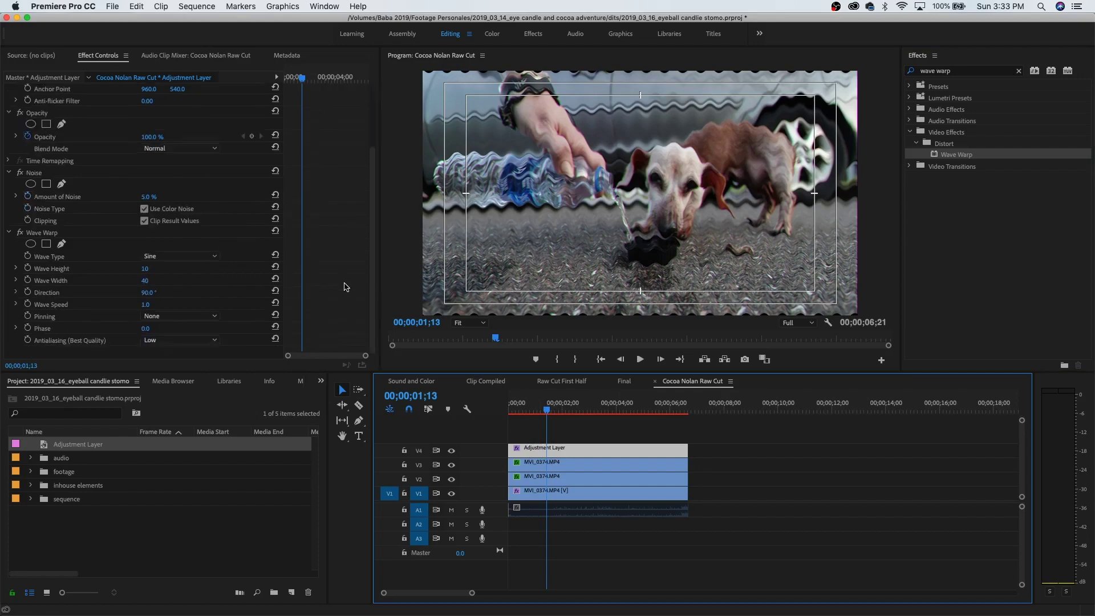
- Set Wave Warp to Square wave type, Direction 180°, and Pinning All Edges
click(191, 257)
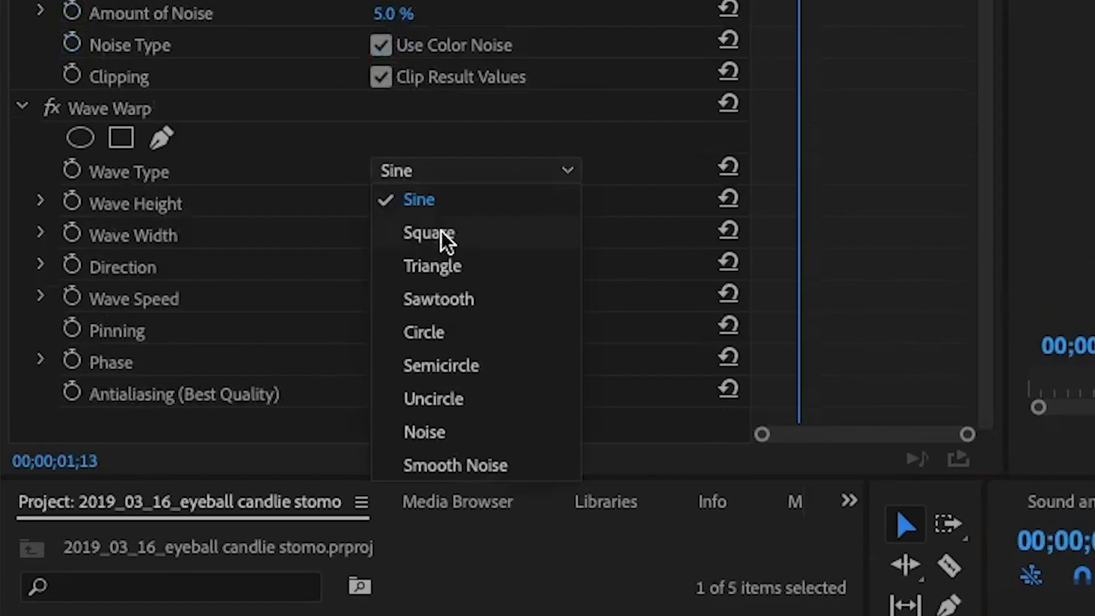
click(167, 279)
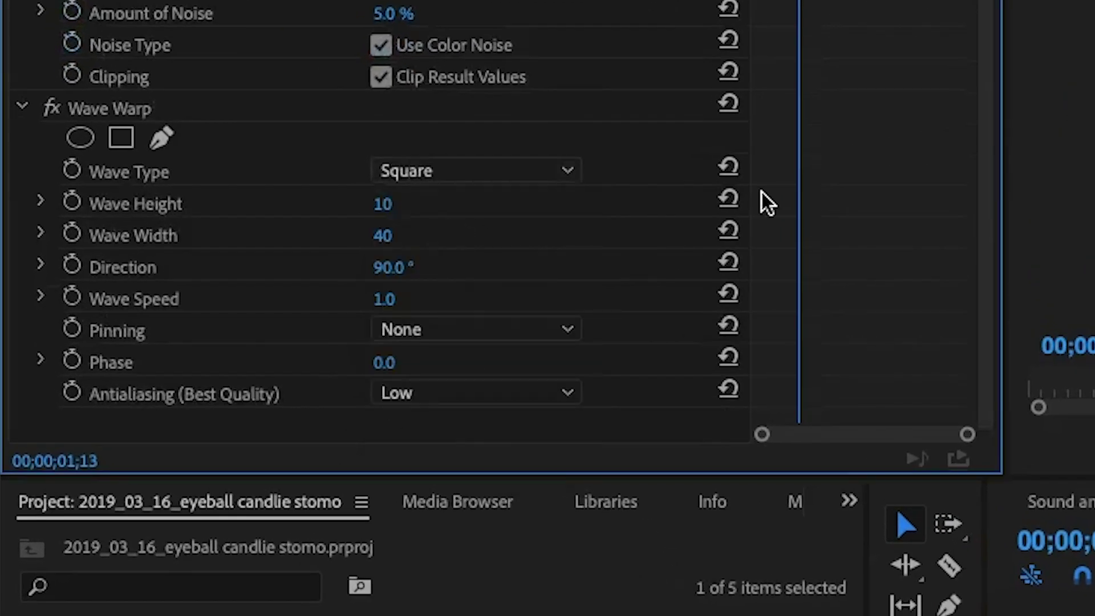
key(Tab)
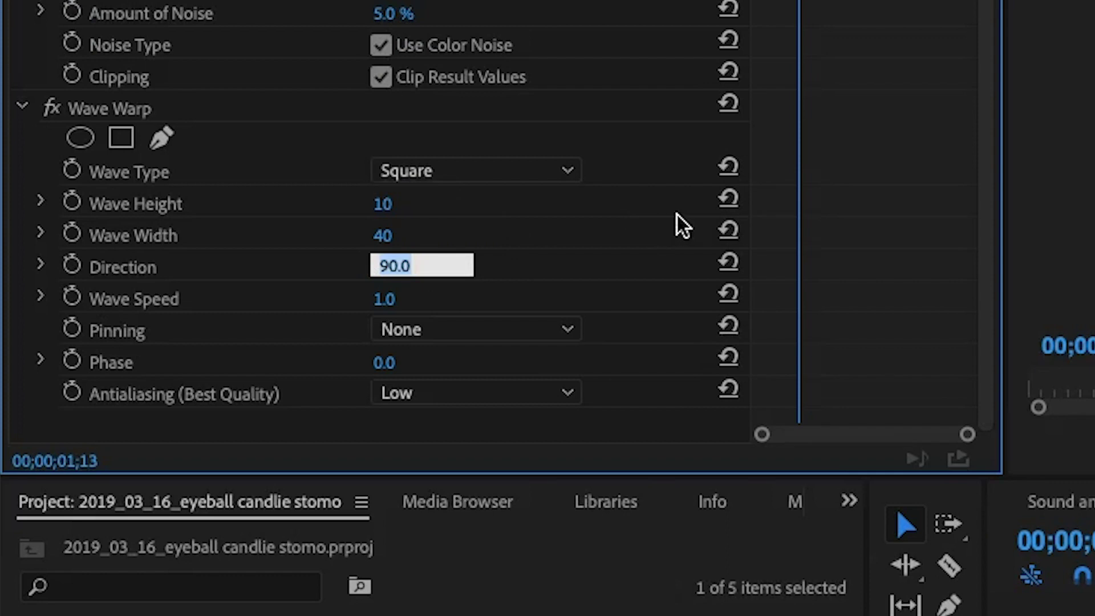
text(180)
key(Return)
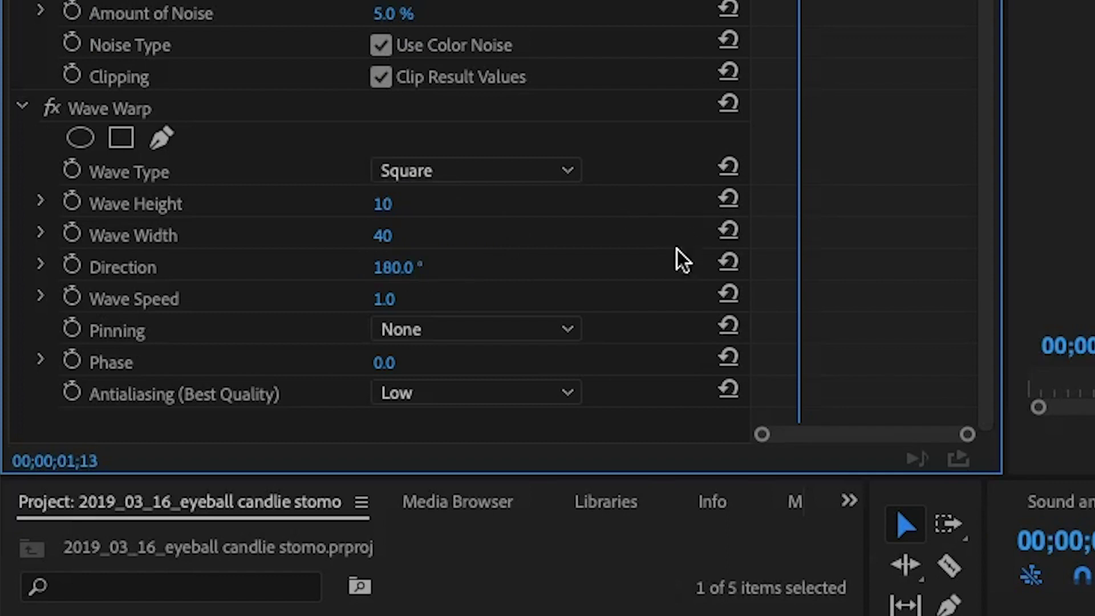
click(531, 330)
click(511, 390)
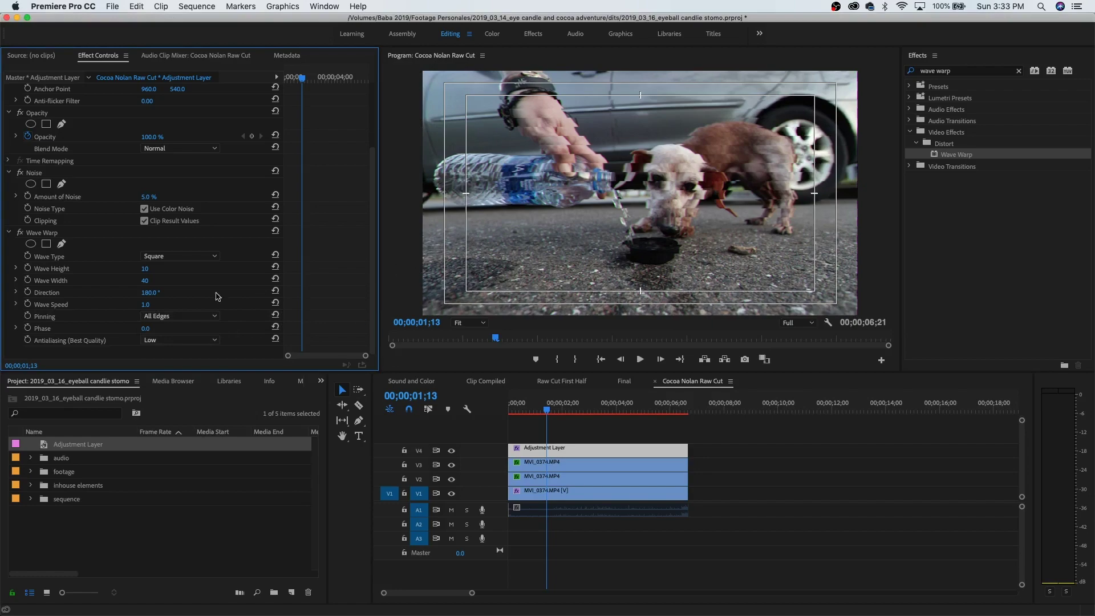
- Set the Adjustment Layer's Wave Warp to Wave Width 750 and Wave Height 2
drag(151, 283, 145, 283)
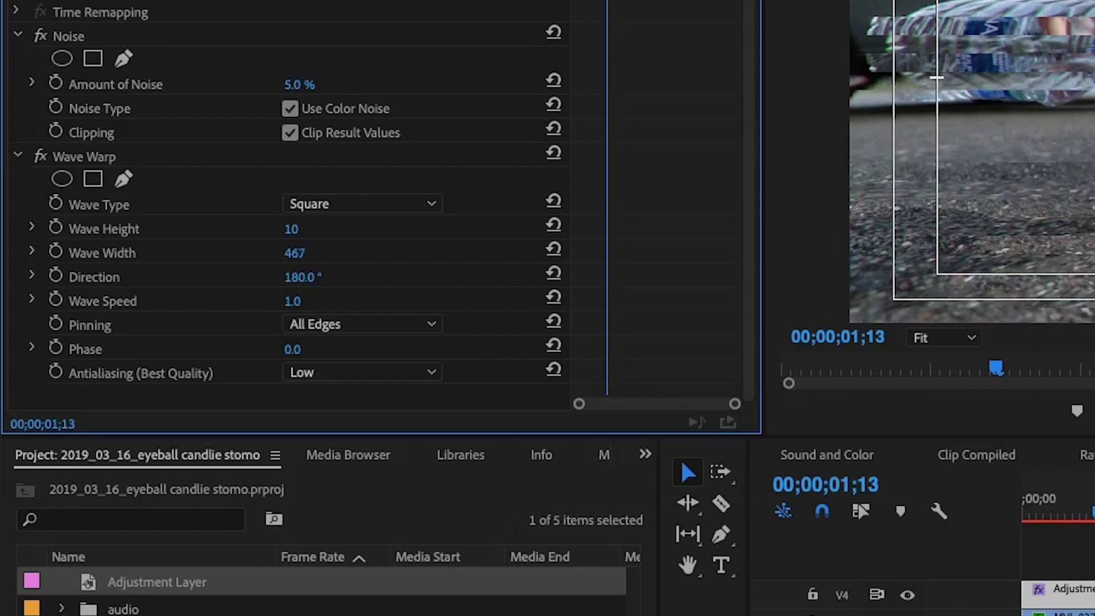
drag(295, 253, 302, 252)
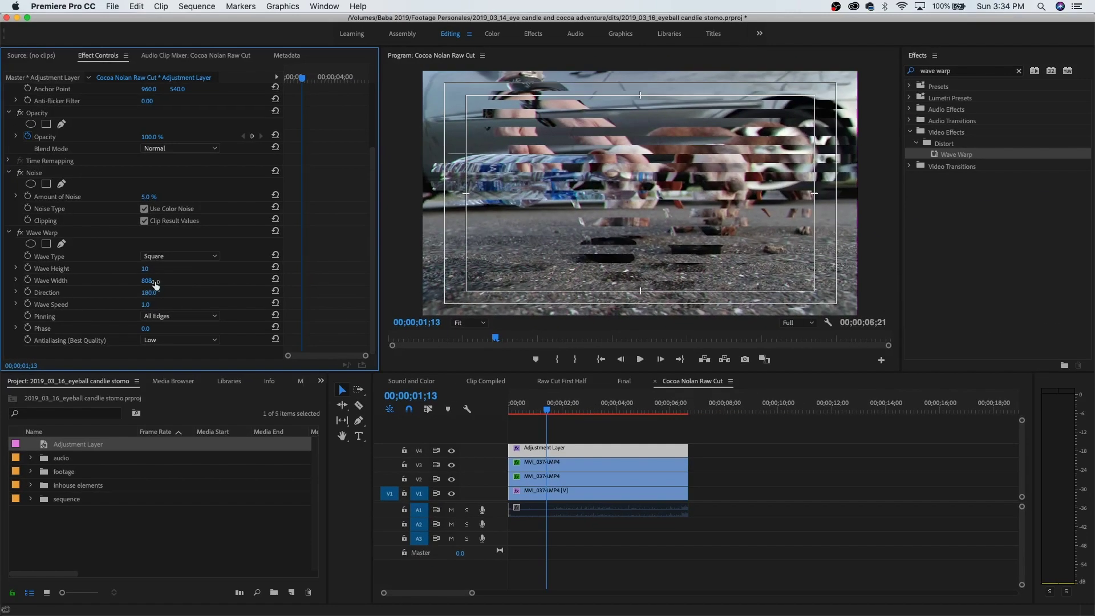
click(157, 281)
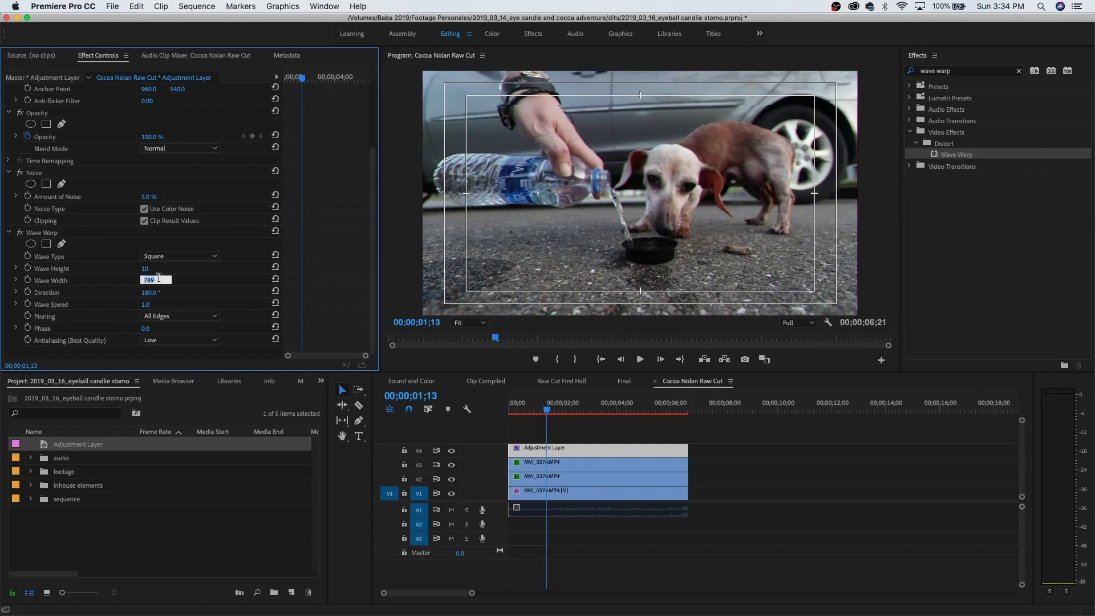
text(750)
key(Return)
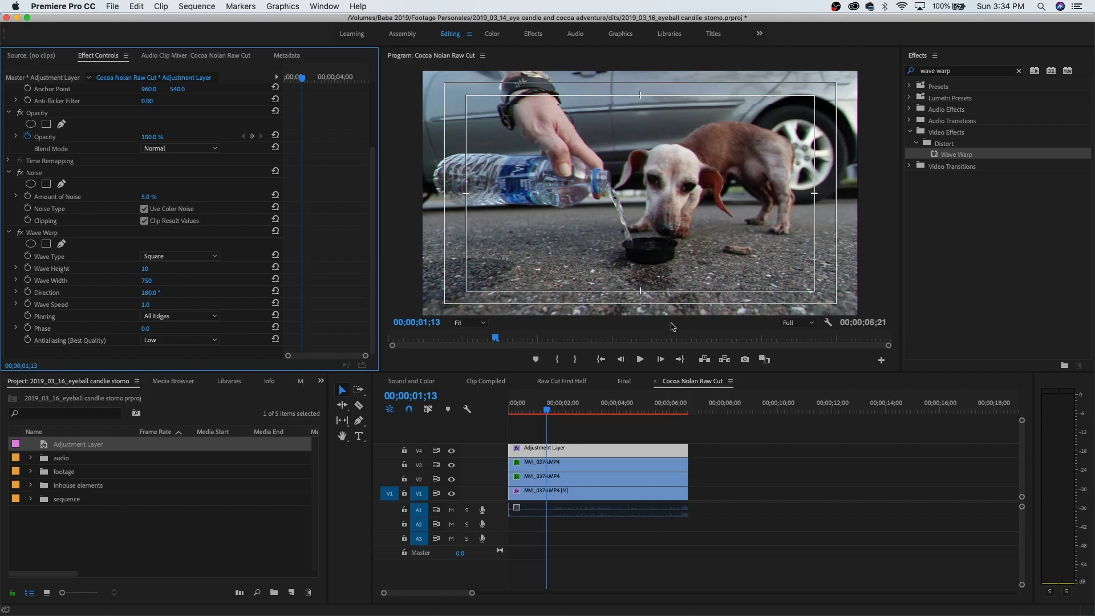
drag(547, 407, 555, 407)
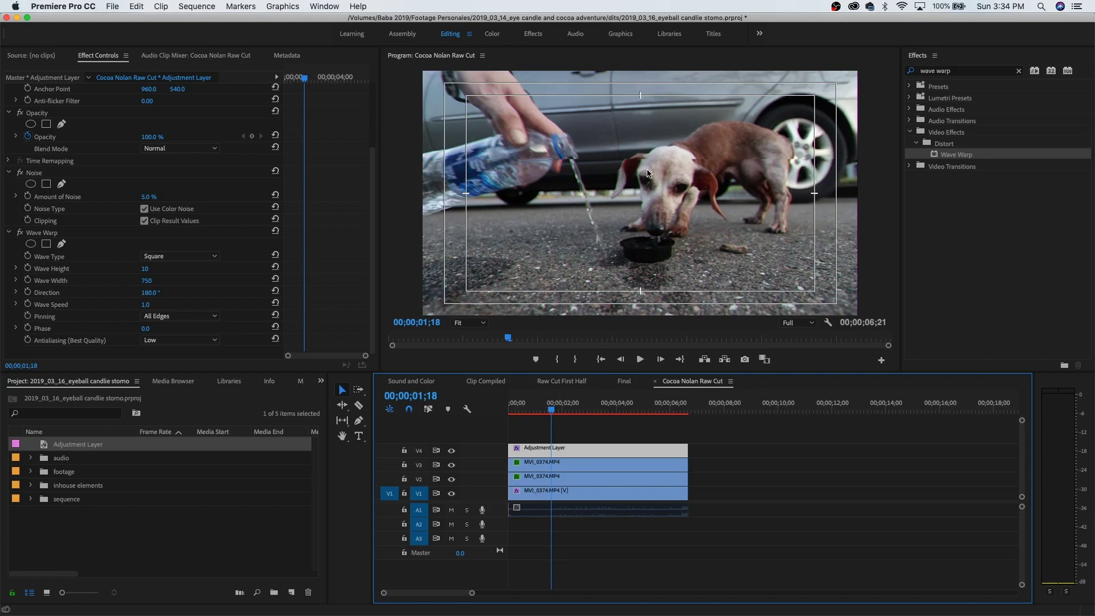
click(160, 267)
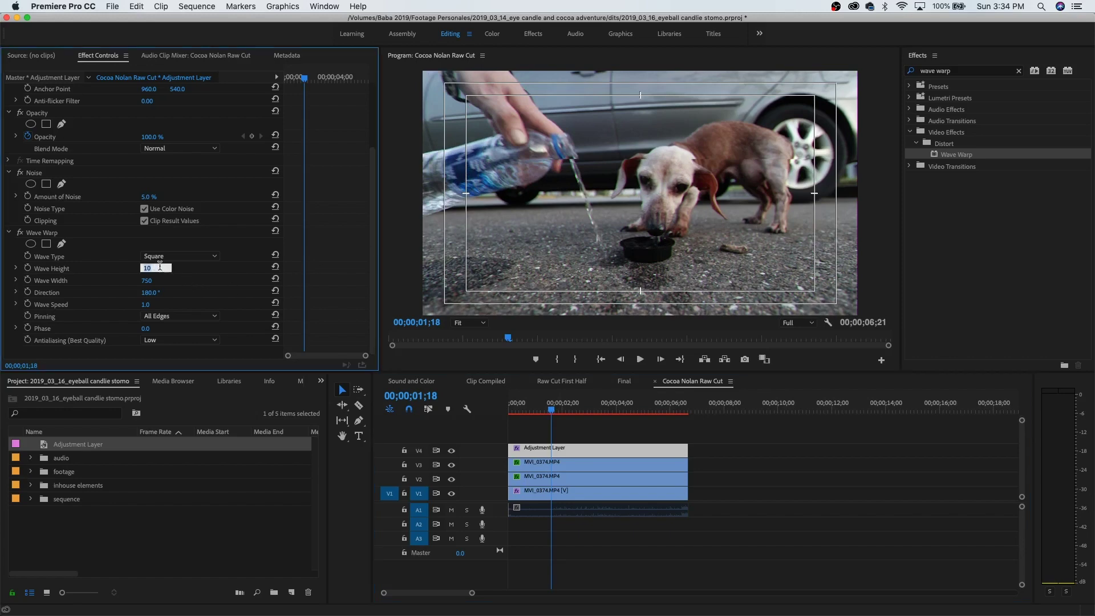
text(2)
key(Return)
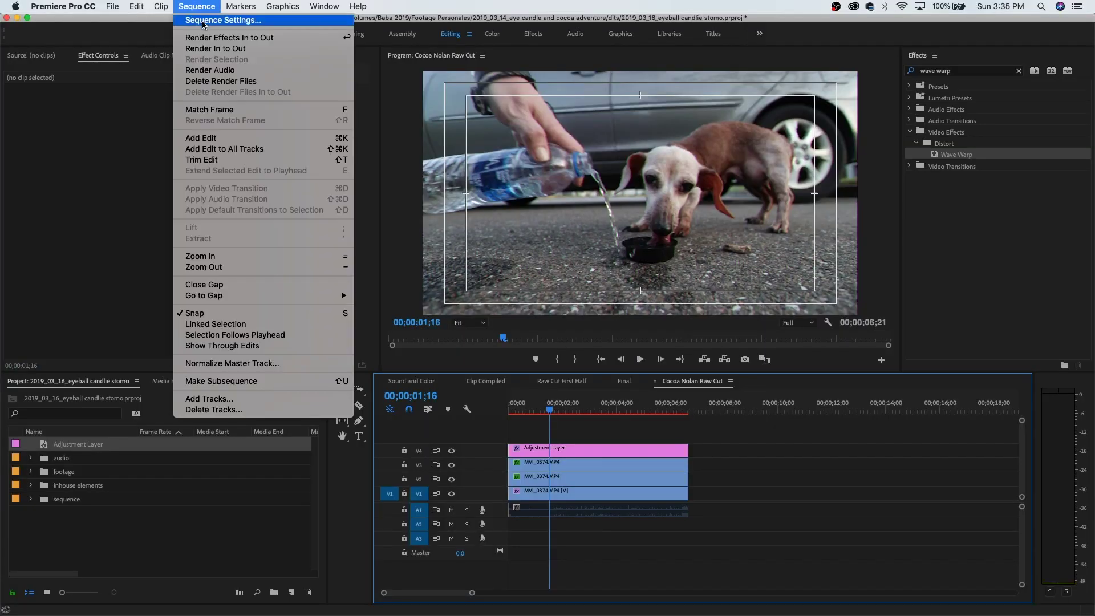
- Change the sequence frame size to 640 × 480 and accept deleting all previews
click(203, 23)
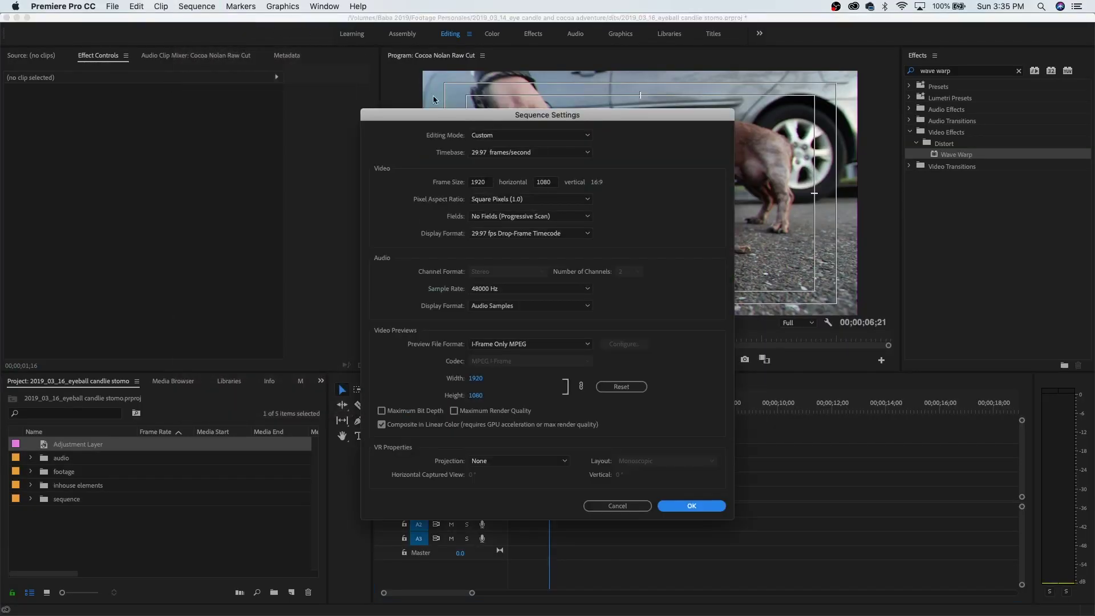
click(488, 182)
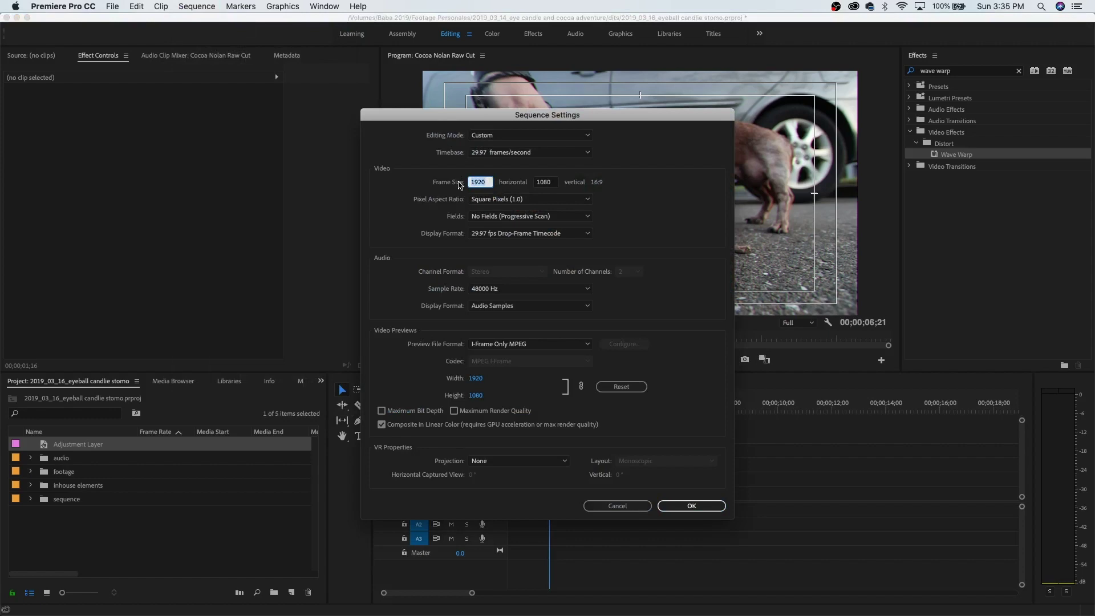
click(553, 182)
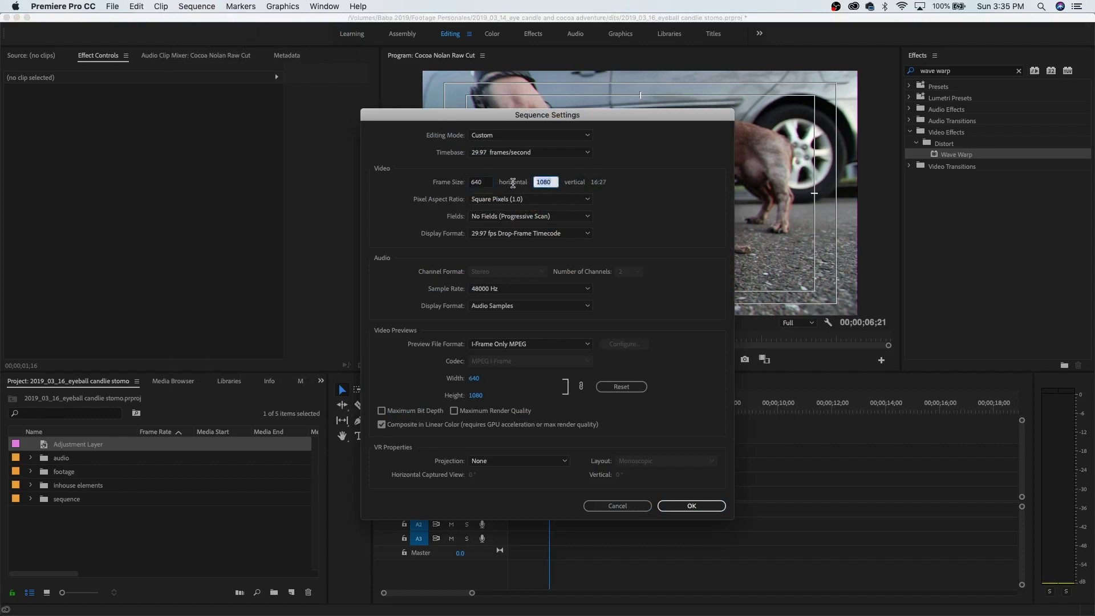
key(Return)
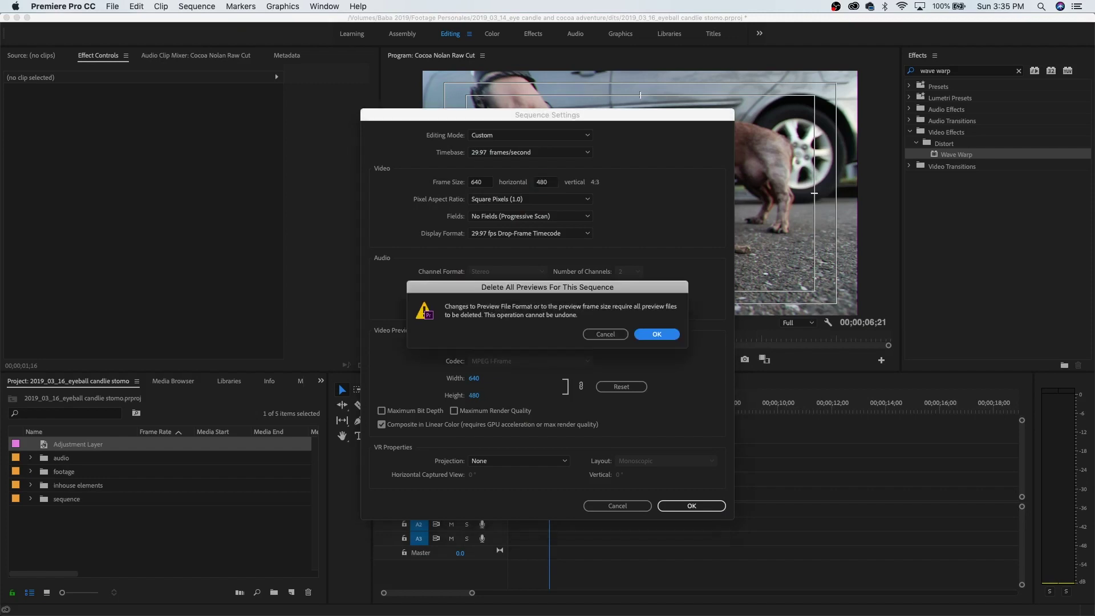
key(Return)
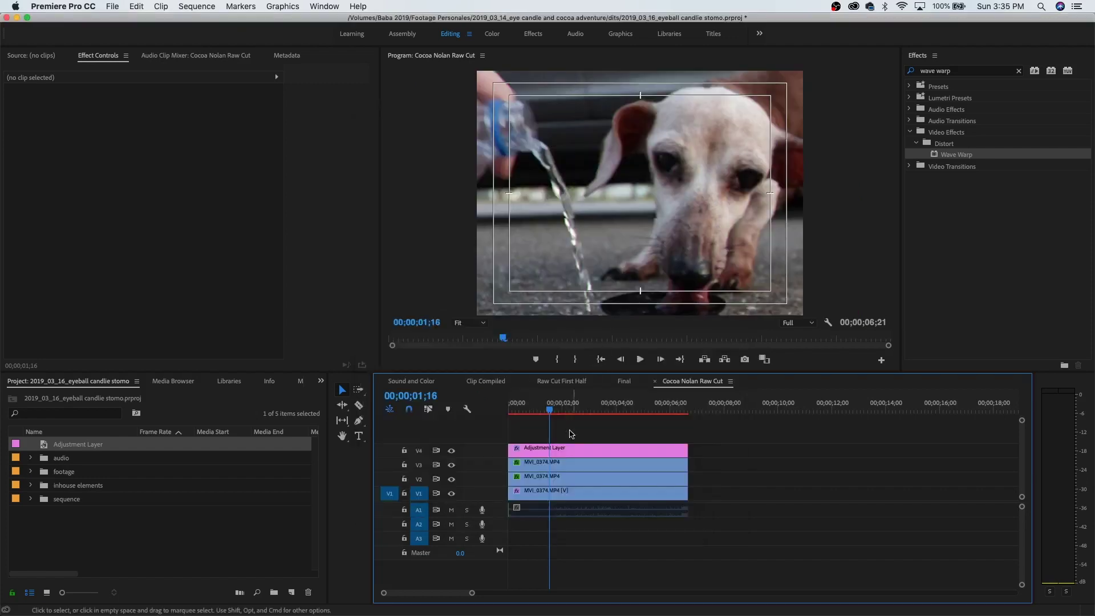
- Set Motion Scale to 49 for the MVI_0374 clips on V3, V2 and V1
click(558, 463)
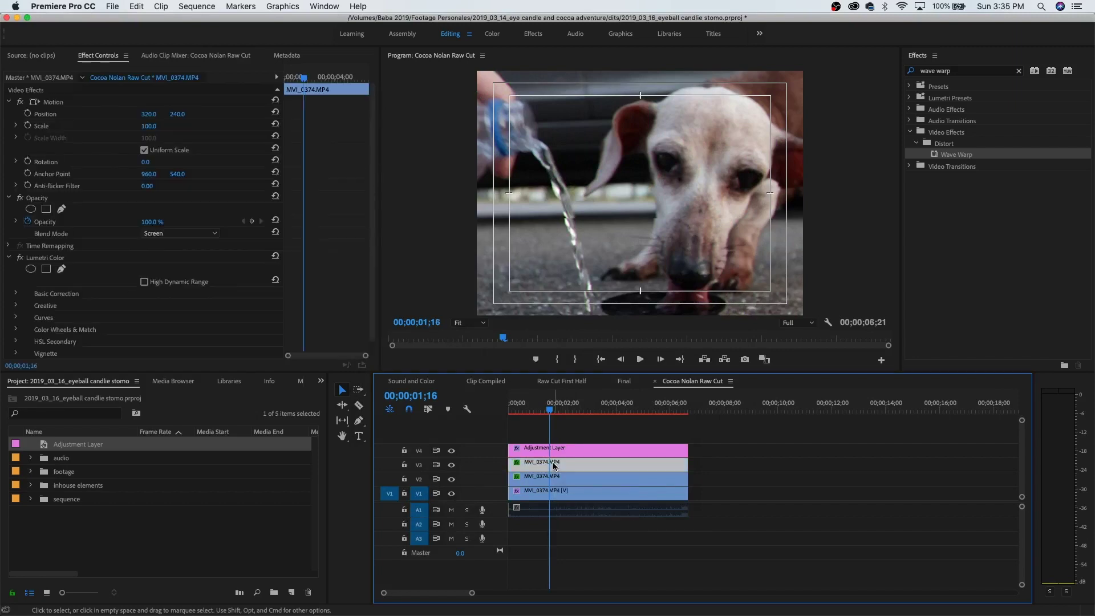
click(149, 127)
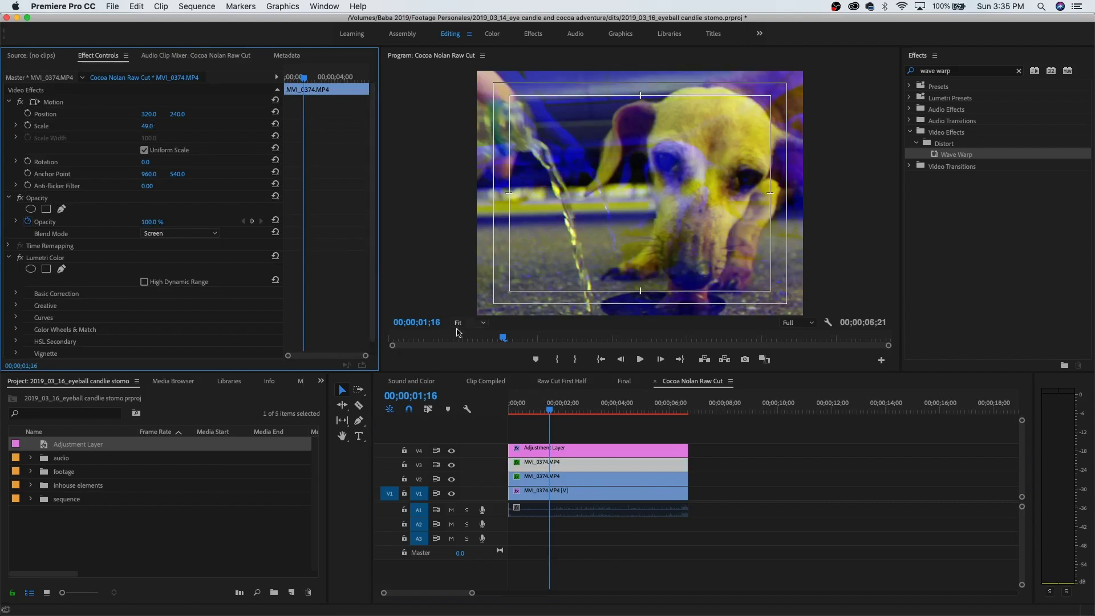
click(531, 475)
click(156, 125)
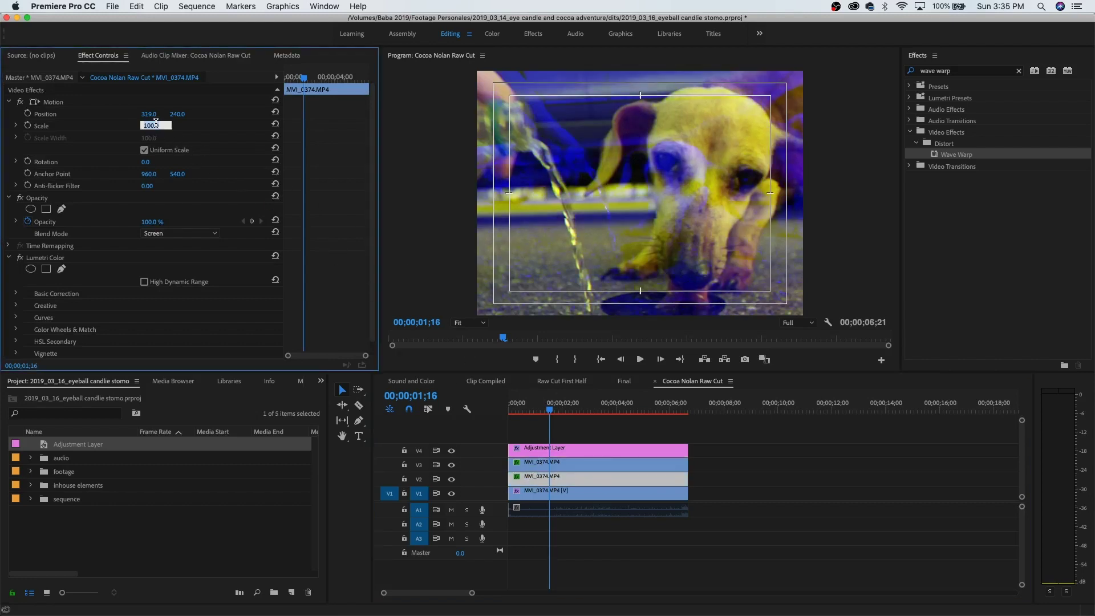
key(Return)
click(576, 488)
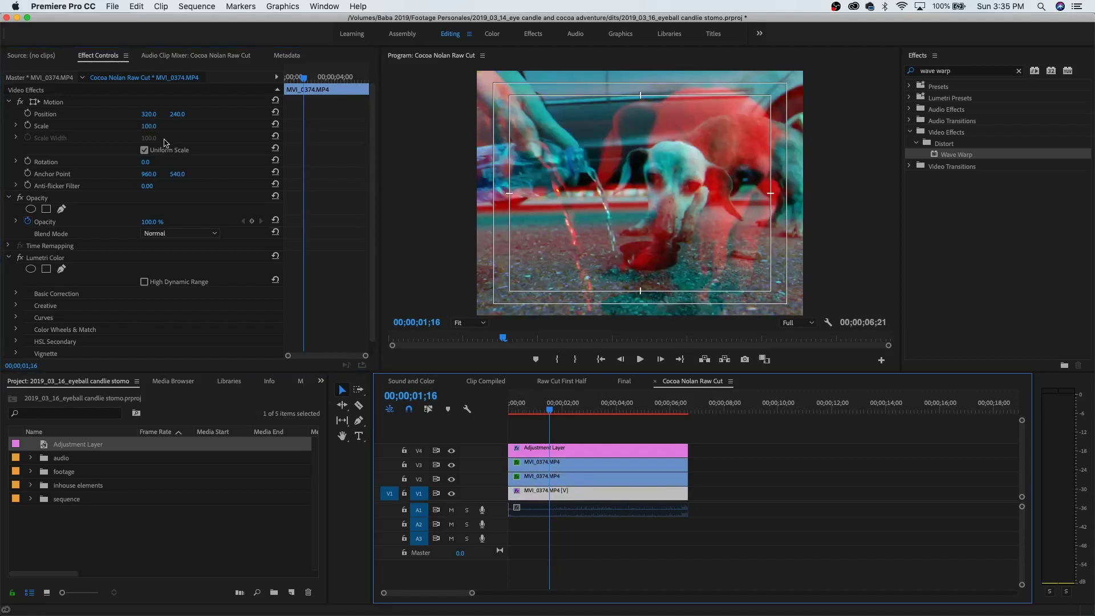
click(156, 125)
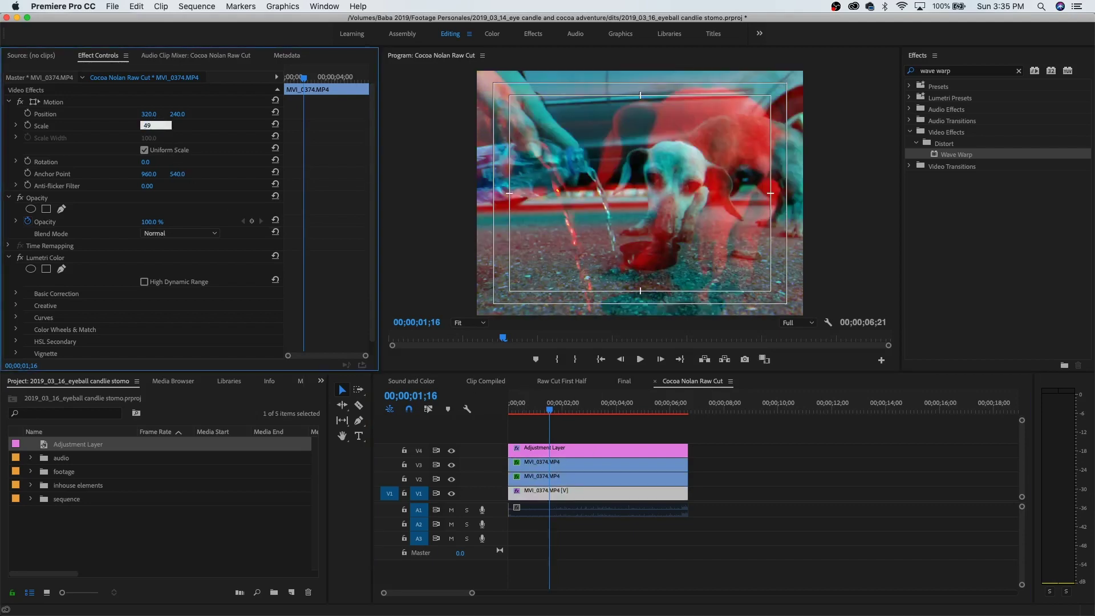
key(Return)
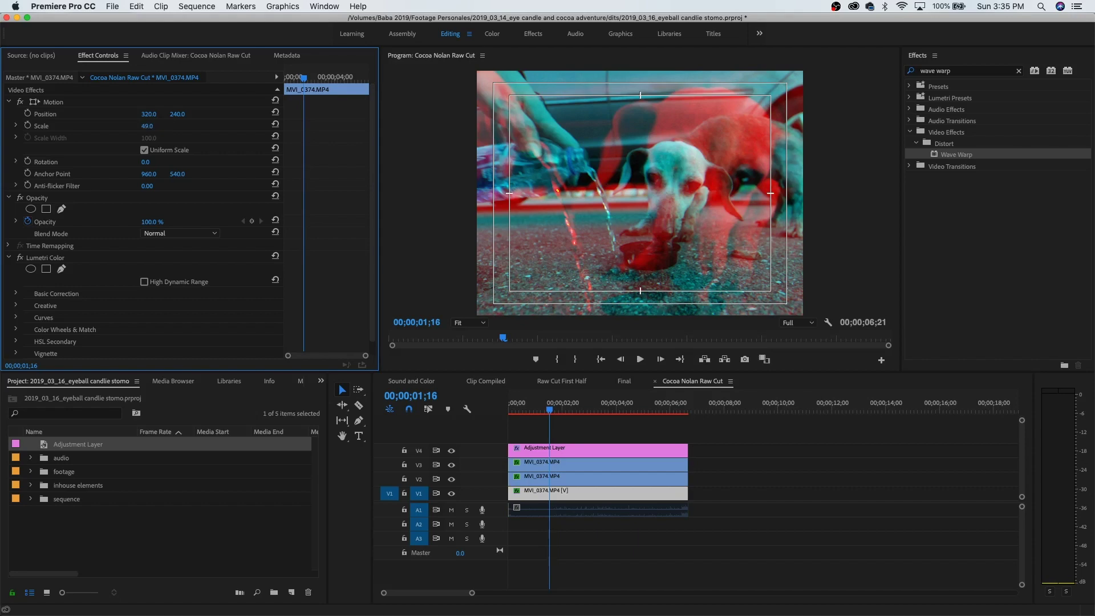